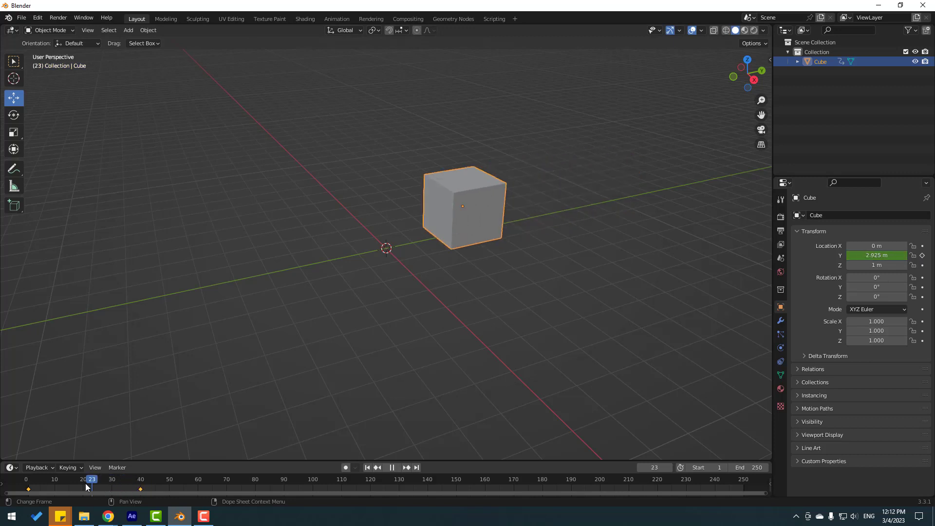
- Return to frame 1 and keyframe the cube's Y scale at 1.000
{"action": "key", "text": "space"}
{"action": "key", "text": "Escape"}
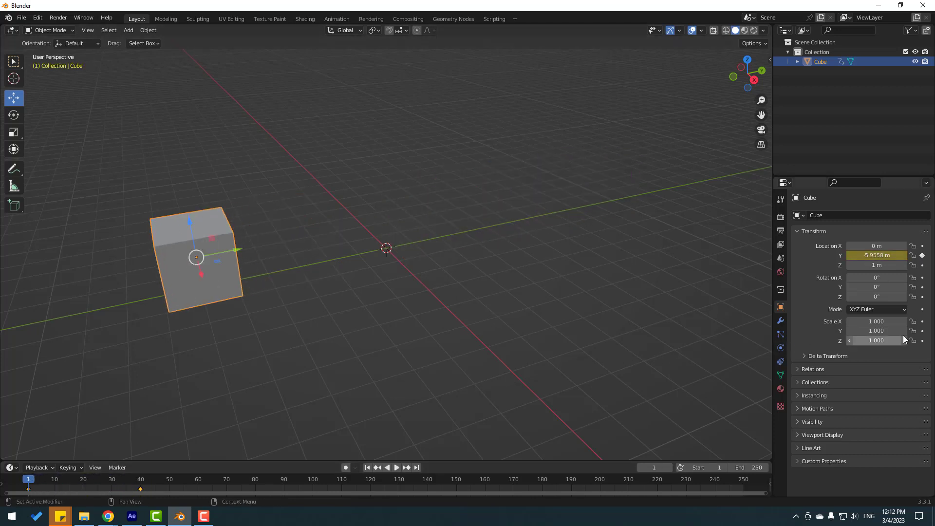
{"action": "left_click", "coordinate": [923, 331]}
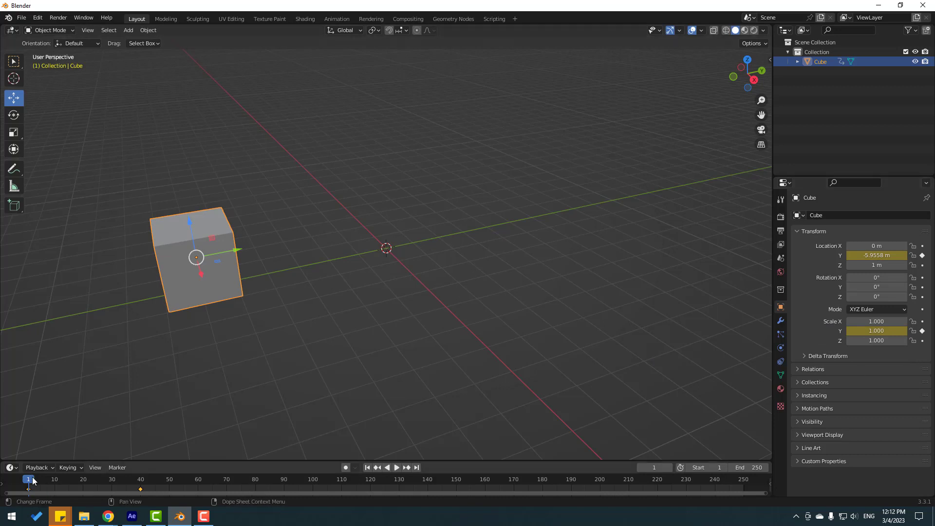
- Set the cube's Y scale to 1.900 at frame 20 and keyframe it
{"action": "left_click_drag", "start_coordinate": [33, 481], "coordinate": [85, 484]}
{"action": "left_click_drag", "start_coordinate": [872, 330], "coordinate": [907, 331]}
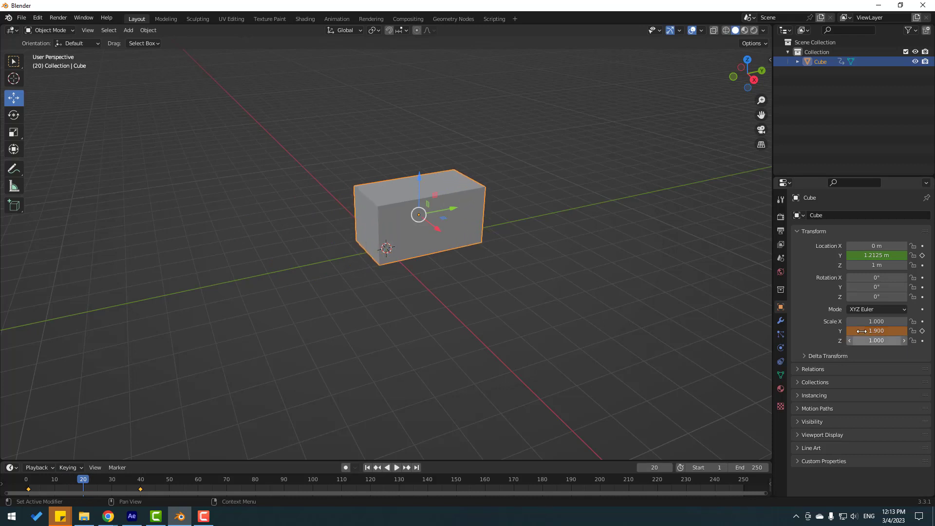
{"action": "left_click", "coordinate": [923, 331]}
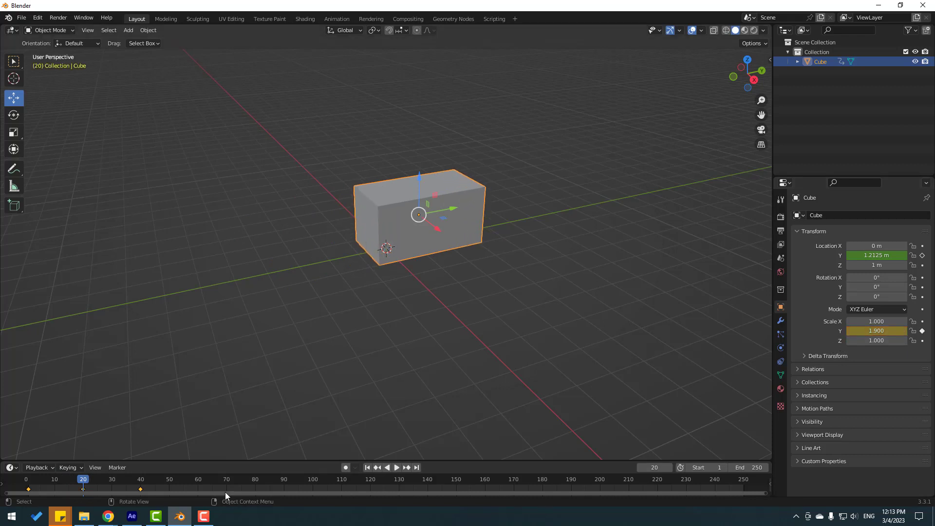
- Set the cube's Y scale to 1.000 at frame 40 and keyframe it
{"action": "key", "text": "space"}
{"action": "key", "text": "space"}
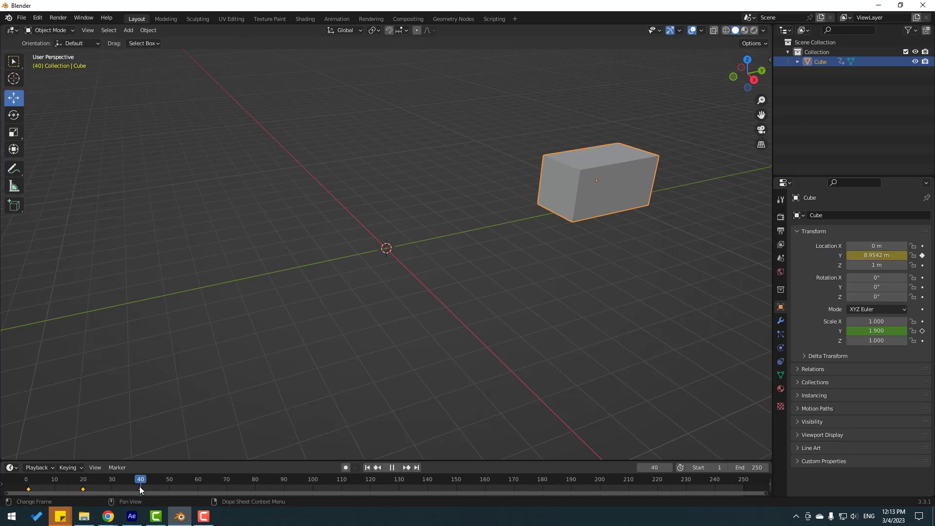
{"action": "left_click", "coordinate": [878, 331]}
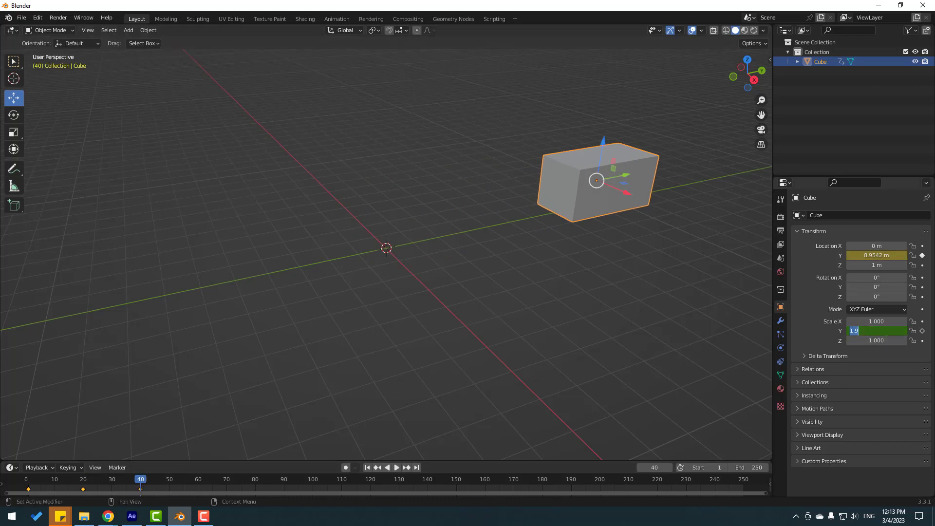
{"action": "key", "text": "Return"}
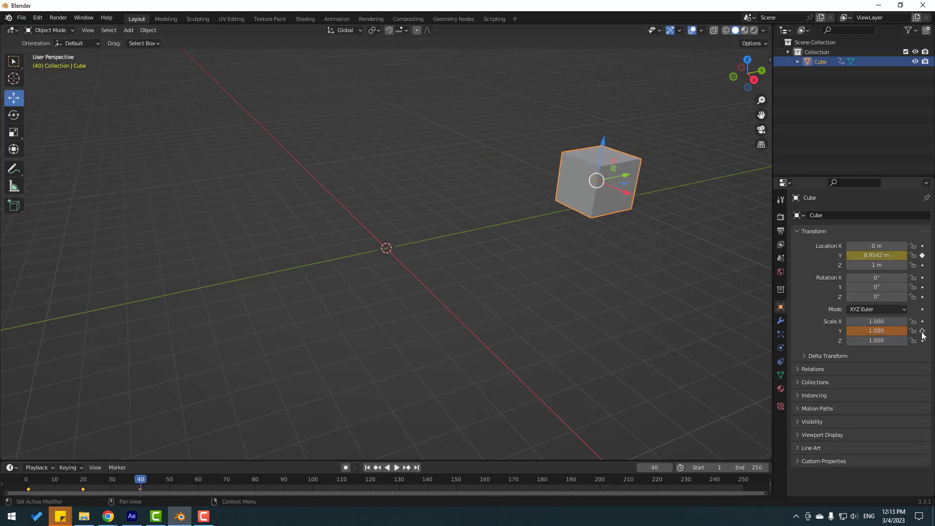
{"action": "left_click", "coordinate": [923, 332]}
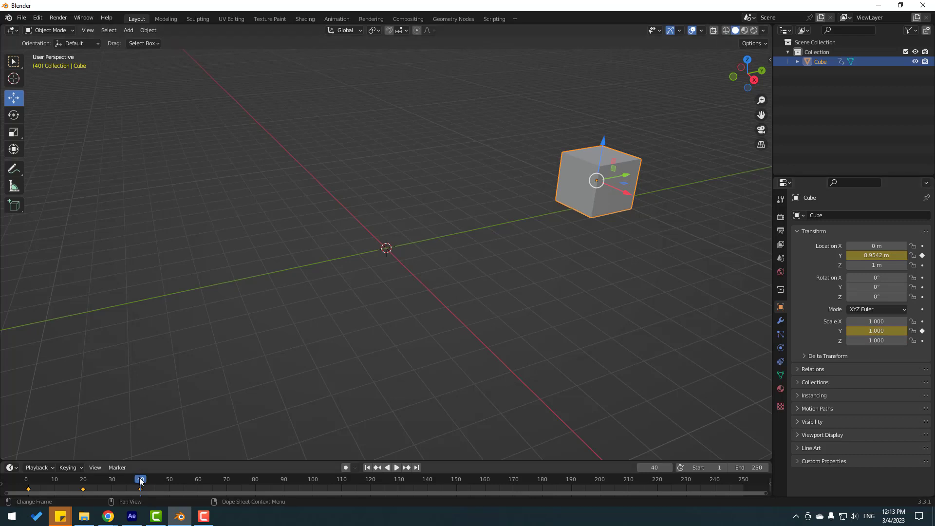
- Play the animation from frame 1 to check the cube's movement and stretching
{"action": "left_click_drag", "start_coordinate": [139, 479], "coordinate": [28, 487]}
{"action": "key", "text": "space"}
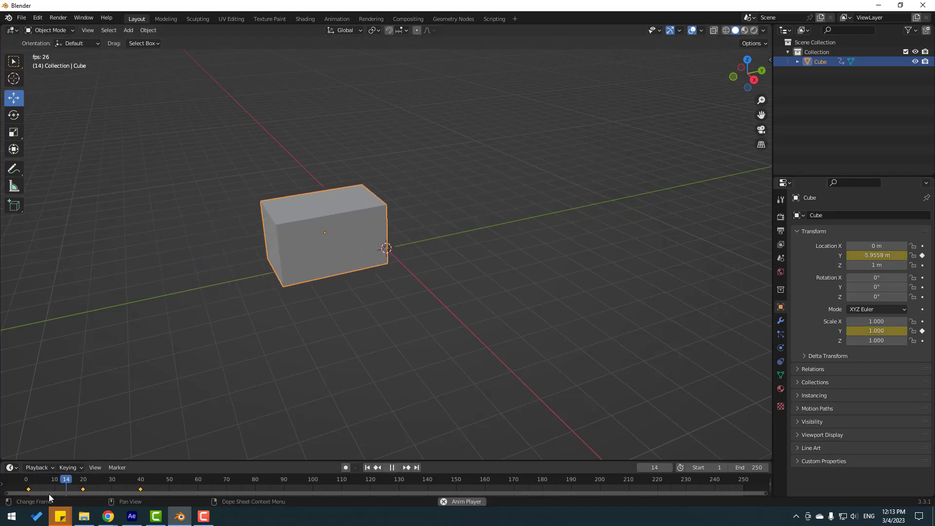
{"action": "key", "text": "space"}
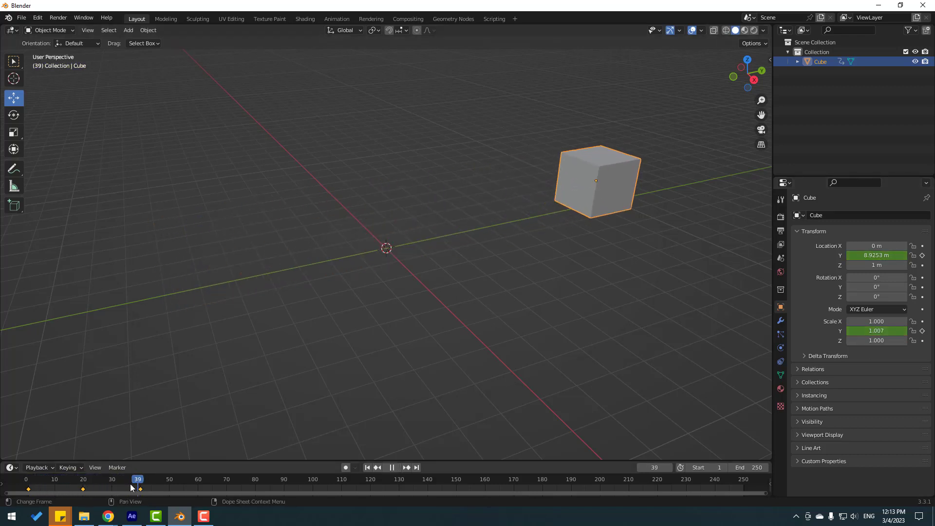
- Keyframe the cube's Z rotation at 0° on frame 1 and at 360° on frame 40
{"action": "left_click_drag", "start_coordinate": [131, 488], "coordinate": [30, 488]}
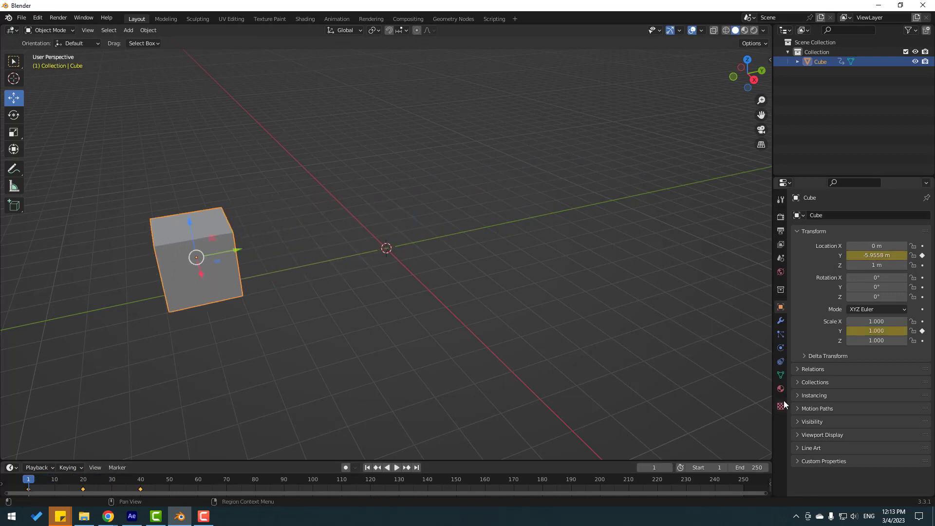
{"action": "left_click", "coordinate": [923, 297]}
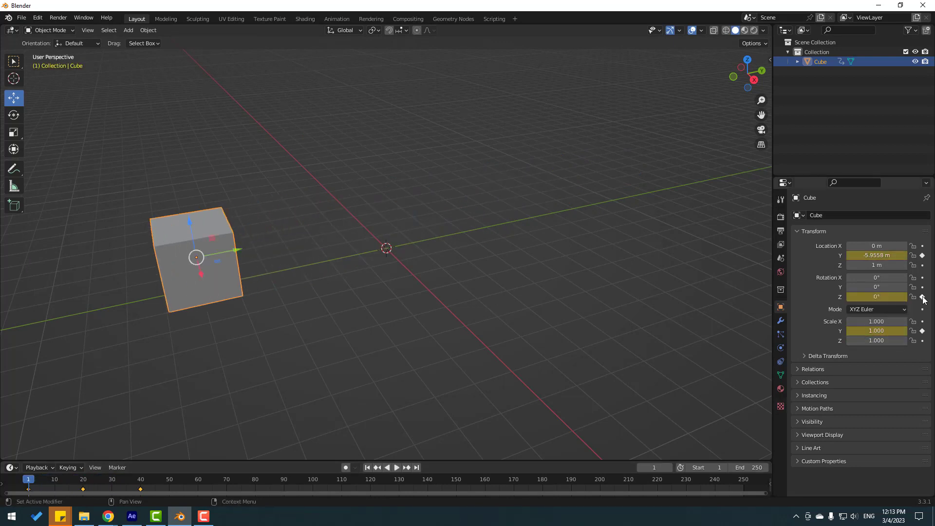
{"action": "key", "text": "space"}
{"action": "left_click_drag", "start_coordinate": [55, 482], "coordinate": [140, 482]}
{"action": "left_click", "coordinate": [873, 298]}
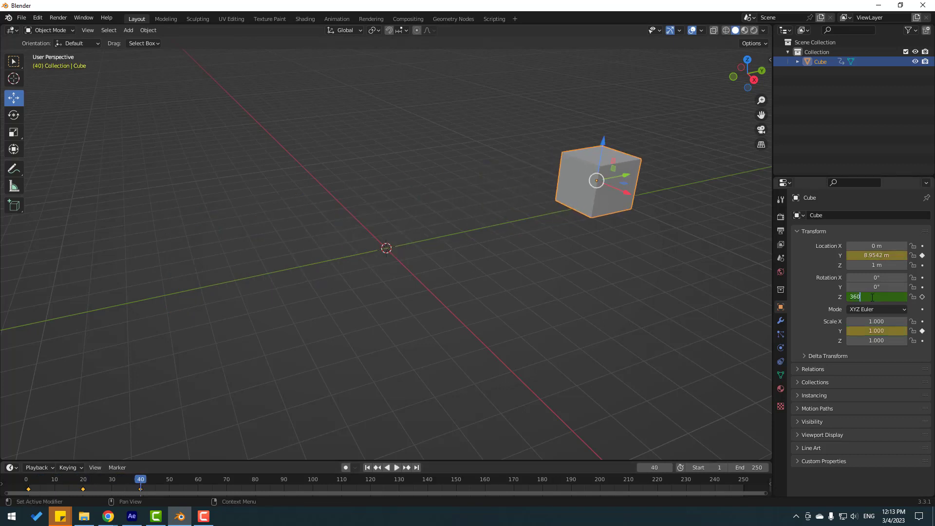
{"action": "type", "text": "360"}
{"action": "key", "text": "Return"}
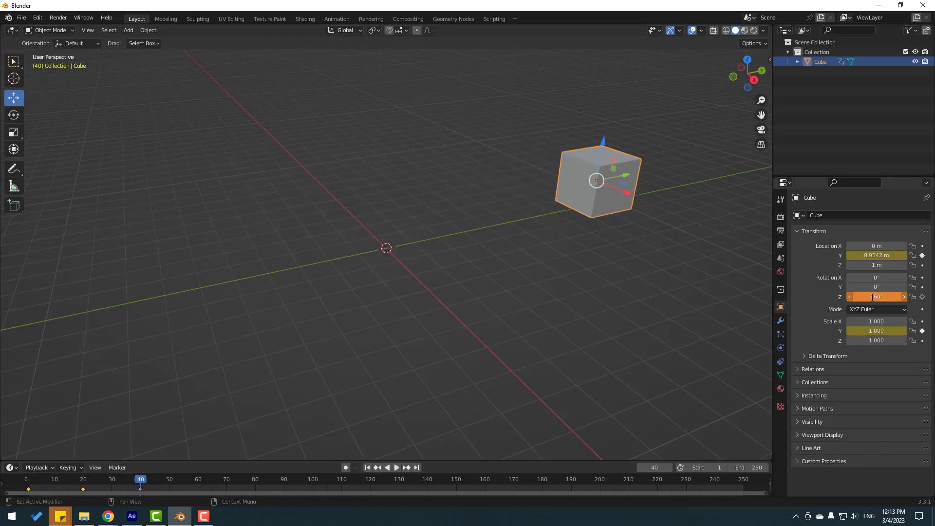
{"action": "left_click", "coordinate": [924, 297]}
- Scrub back to frame 1 and play the animation to check the cube's rotation
{"action": "key", "text": "space"}
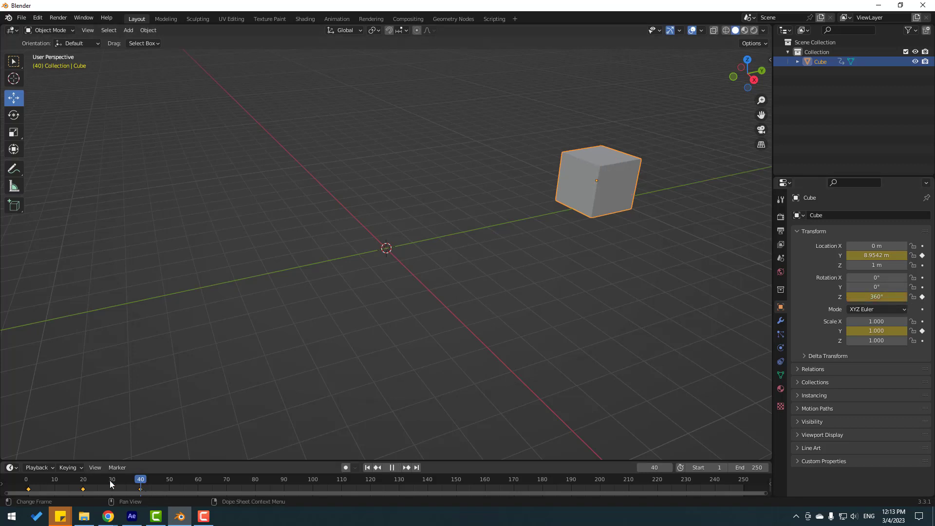
{"action": "left_click_drag", "start_coordinate": [110, 481], "coordinate": [29, 485]}
{"action": "key", "text": "space"}
{"action": "key", "text": "Escape"}
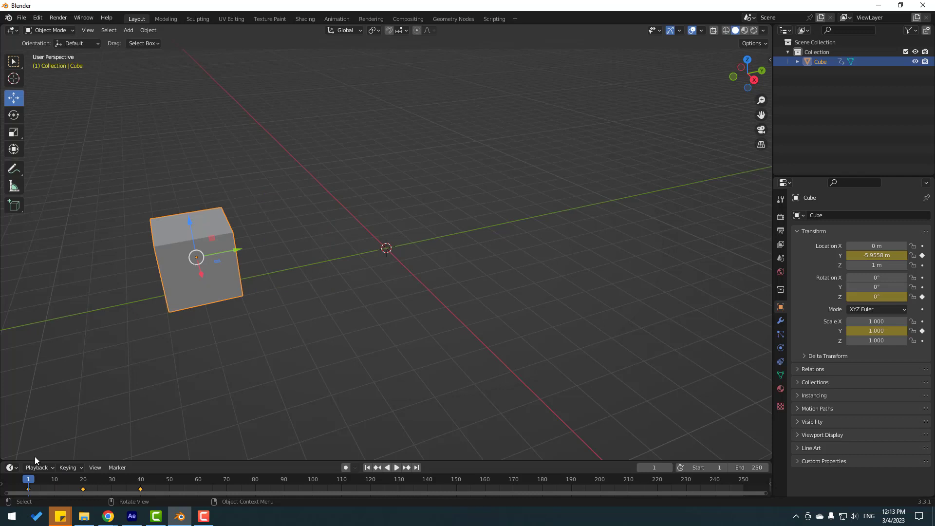
- Show the timeline's channel list, enlarge the timeline area and expand the summary to reveal the cube's keyframe channels
{"action": "left_click", "coordinate": [4, 482]}
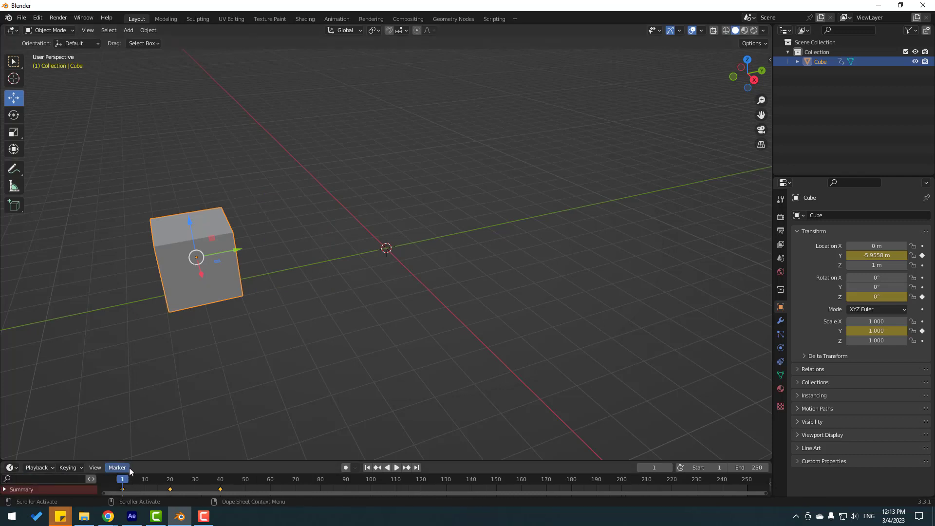
{"action": "left_click_drag", "start_coordinate": [136, 460], "coordinate": [142, 354]}
{"action": "left_click", "coordinate": [4, 383]}
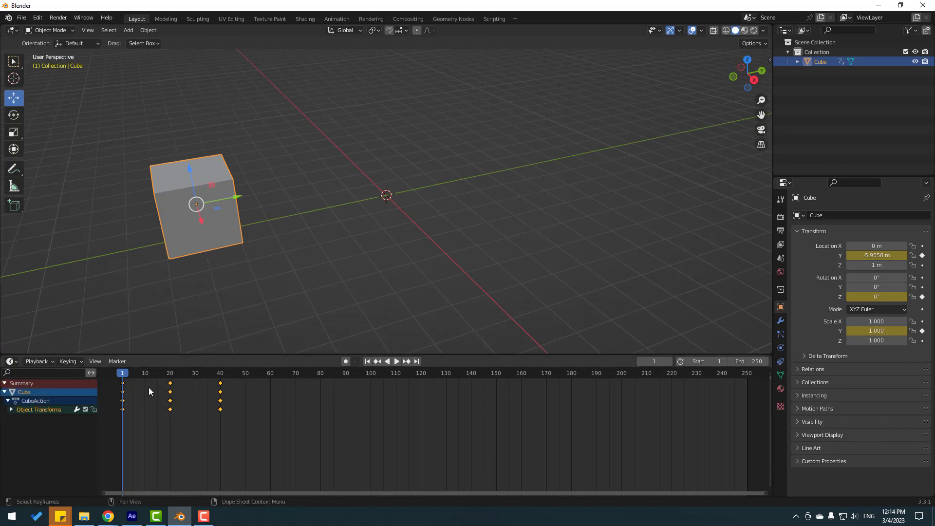
- Copy all the cube's keyframes at frame 1 and paste them at frame 70
{"action": "left_click", "coordinate": [293, 372]}
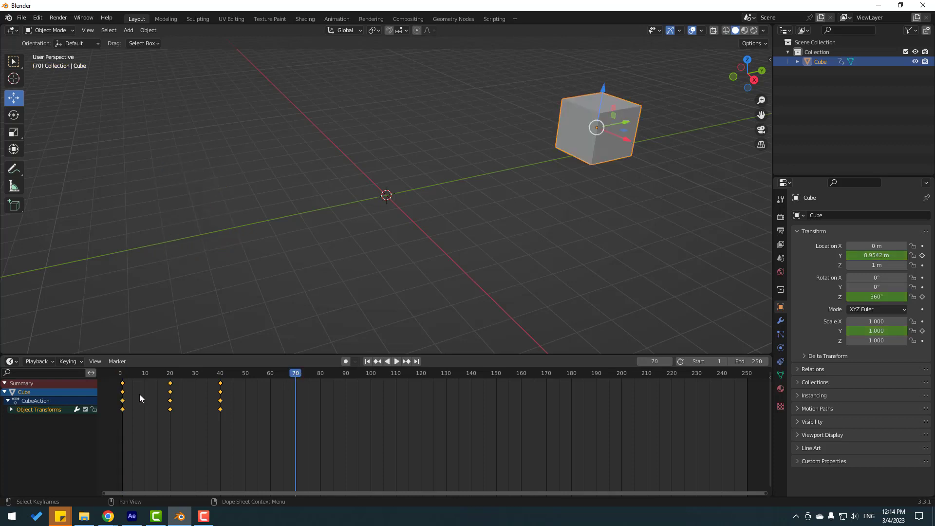
{"action": "left_click_drag", "start_coordinate": [133, 385], "coordinate": [118, 422]}
{"action": "key", "text": "ctrl+c"}
{"action": "key", "text": "ctrl+v"}
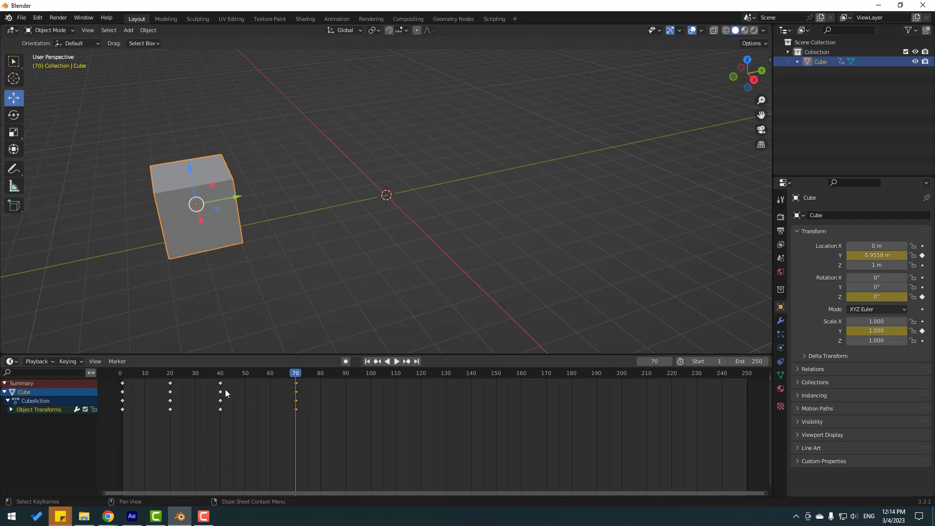
- Move the frame 40 keyframes to frame 45 and the frame 20 keyframes to frame 22, returning the playhead to frame 1
{"action": "left_click_drag", "start_coordinate": [230, 384], "coordinate": [234, 408]}
{"action": "left_click_drag", "start_coordinate": [173, 410], "coordinate": [178, 411]}
{"action": "left_click_drag", "start_coordinate": [296, 378], "coordinate": [122, 390]}
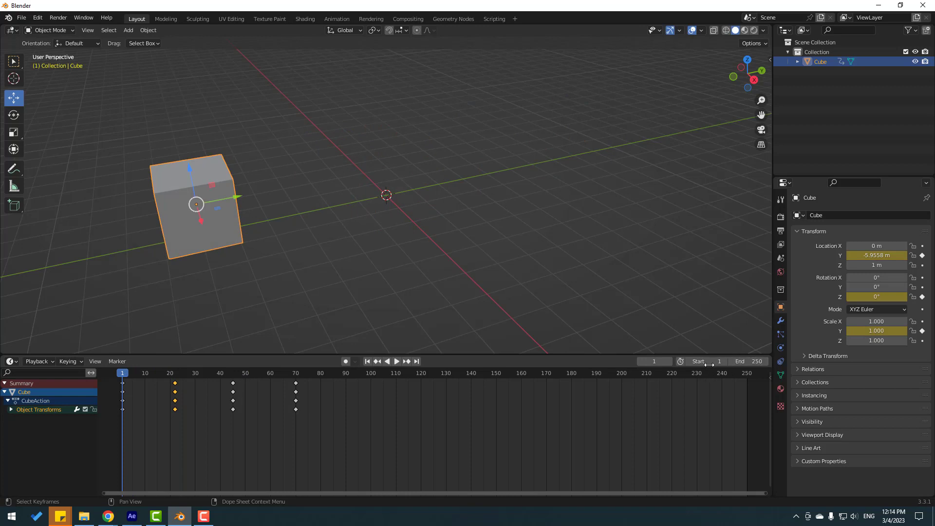
- Set the animation's end frame to 70 and play the range to check the loop
{"action": "left_click", "coordinate": [753, 362]}
{"action": "type", "text": "70"}
{"action": "key", "text": "Return"}
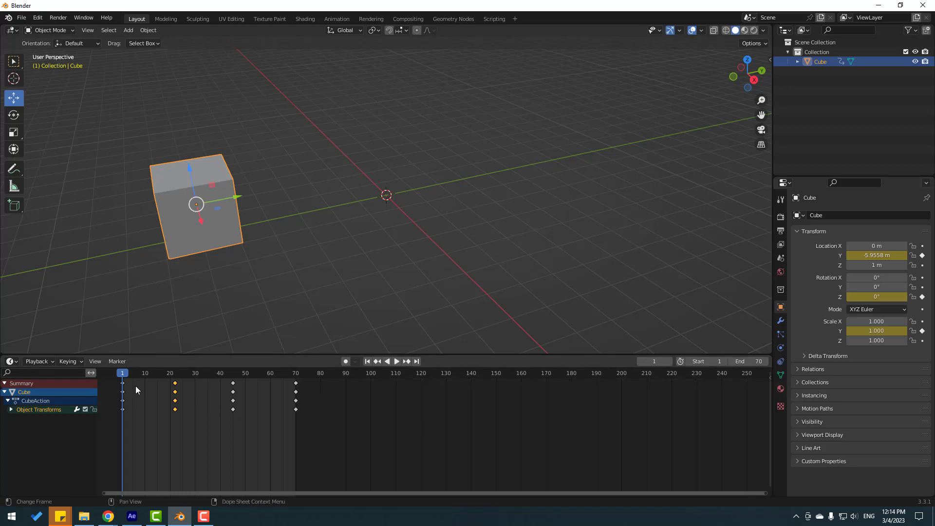
{"action": "left_click", "coordinate": [396, 362]}
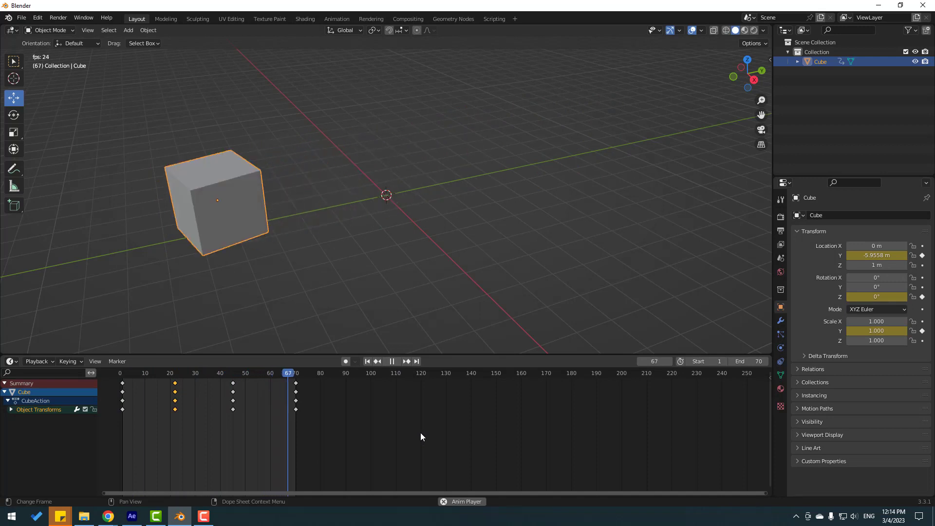
{"action": "key", "text": "space"}
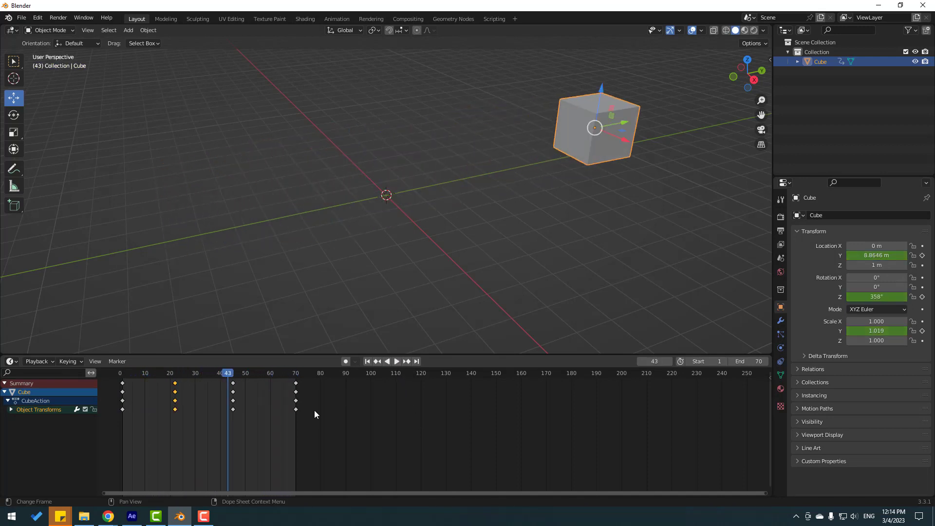
- Set the interpolation mode of all the cube's keyframes to Bezier and play the animation to check it
{"action": "left_click_drag", "start_coordinate": [308, 383], "coordinate": [143, 415]}
{"action": "right_click", "coordinate": [142, 415]}
{"action": "mouse_move", "coordinate": [150, 427]}
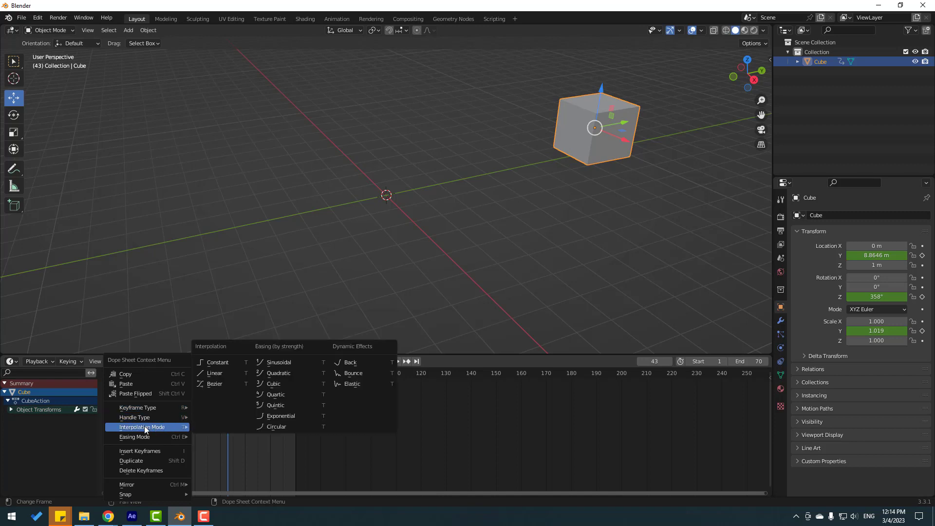
{"action": "left_click", "coordinate": [214, 384]}
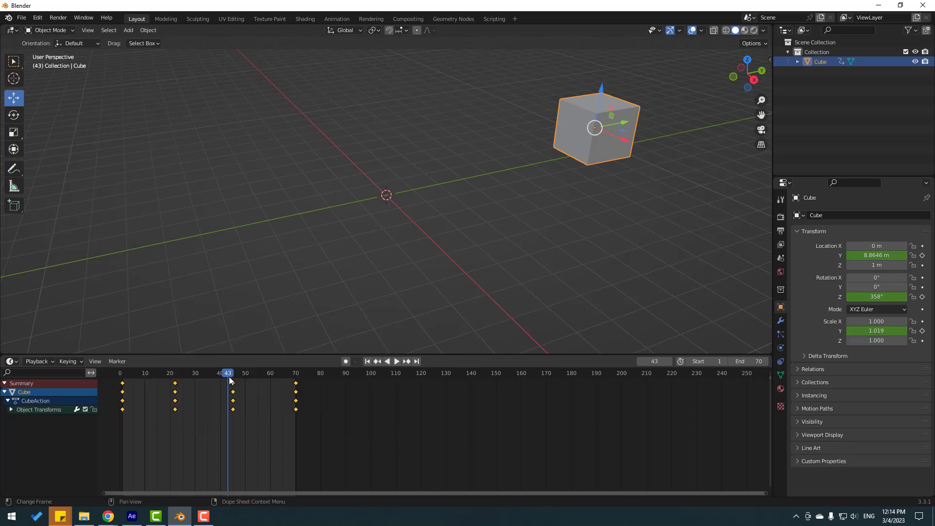
{"action": "key", "text": "space"}
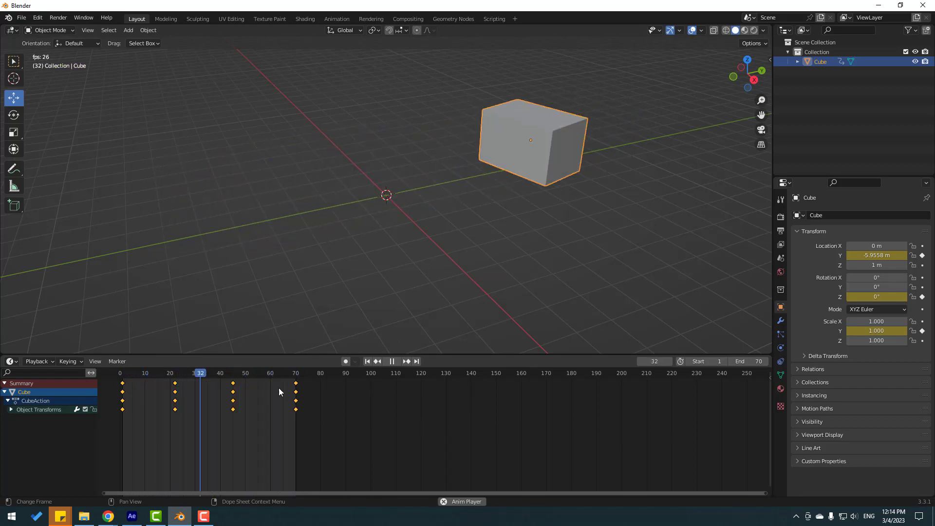
{"action": "left_click", "coordinate": [392, 361]}
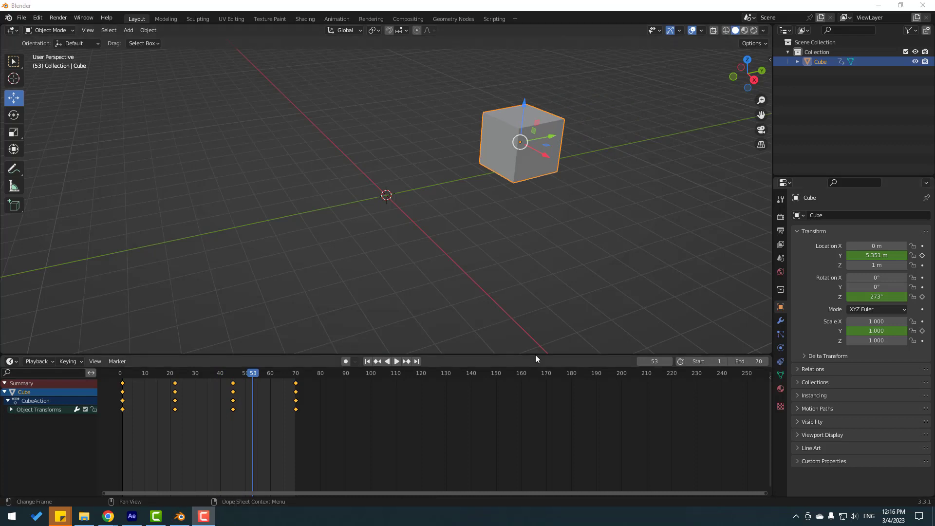
- Start a Wavefront (.obj) export and create and open a folder named Cube on the Desktop as its destination
{"action": "left_click", "coordinate": [22, 20]}
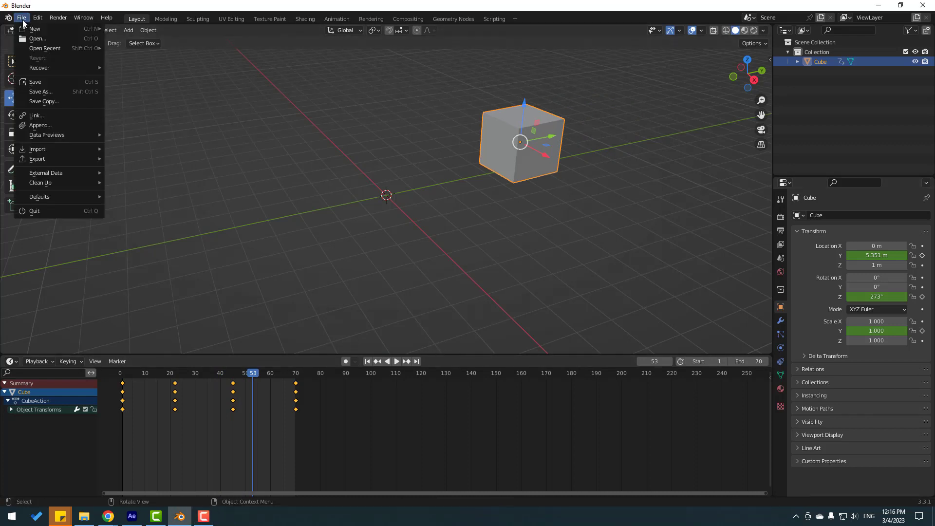
{"action": "mouse_move", "coordinate": [35, 160]}
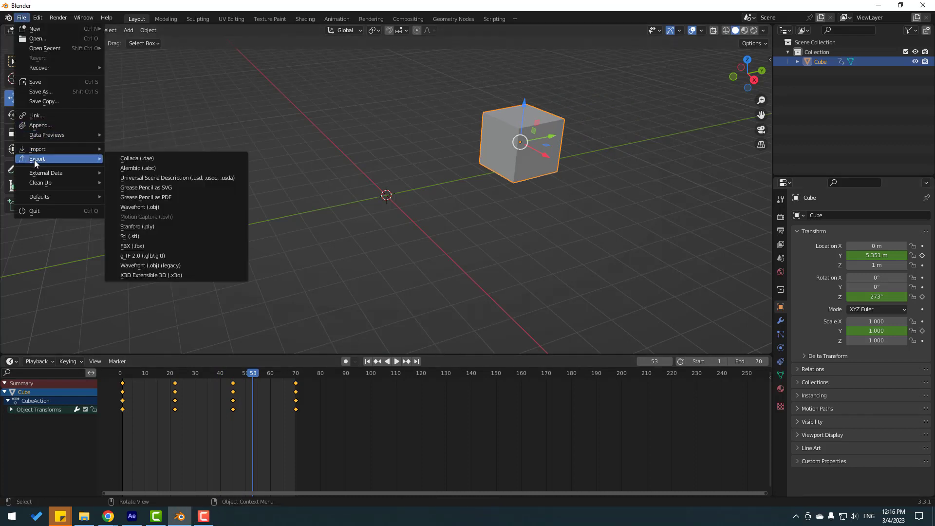
{"action": "left_click", "coordinate": [167, 206]}
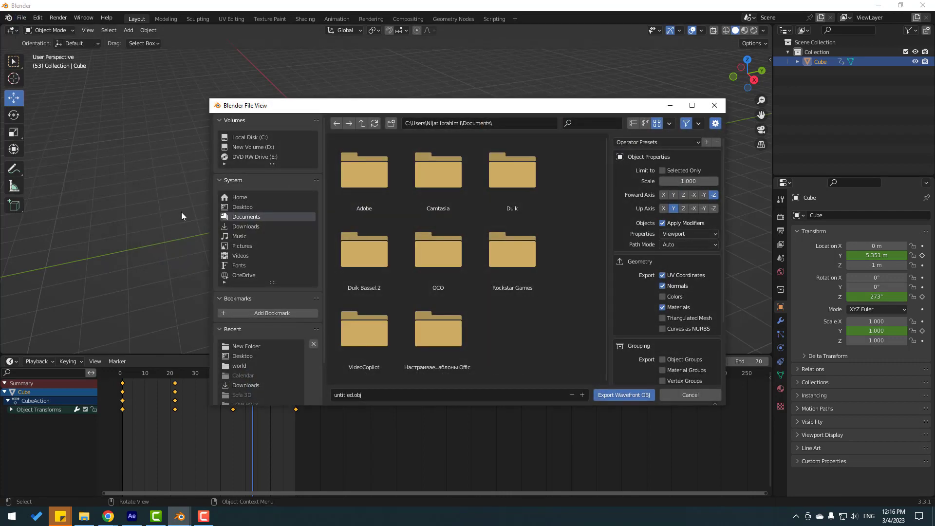
{"action": "left_click", "coordinate": [243, 207]}
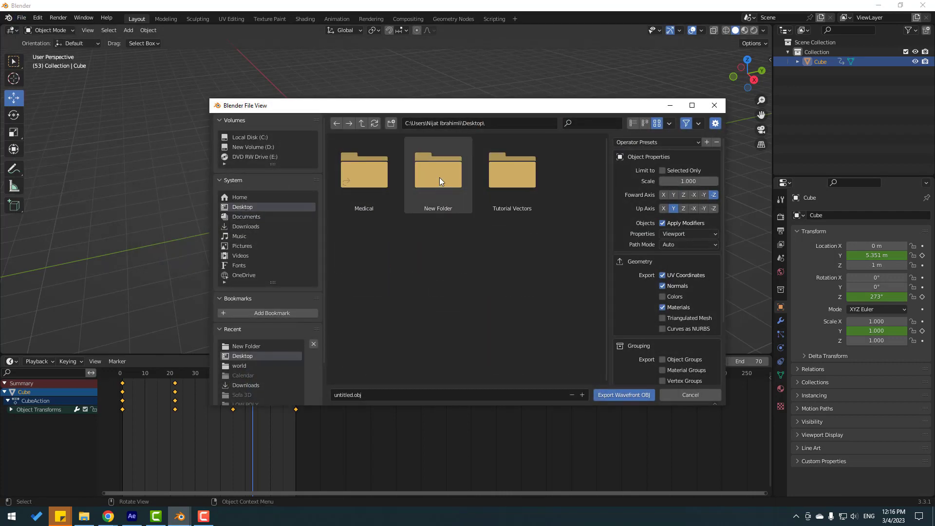
{"action": "left_click", "coordinate": [390, 125]}
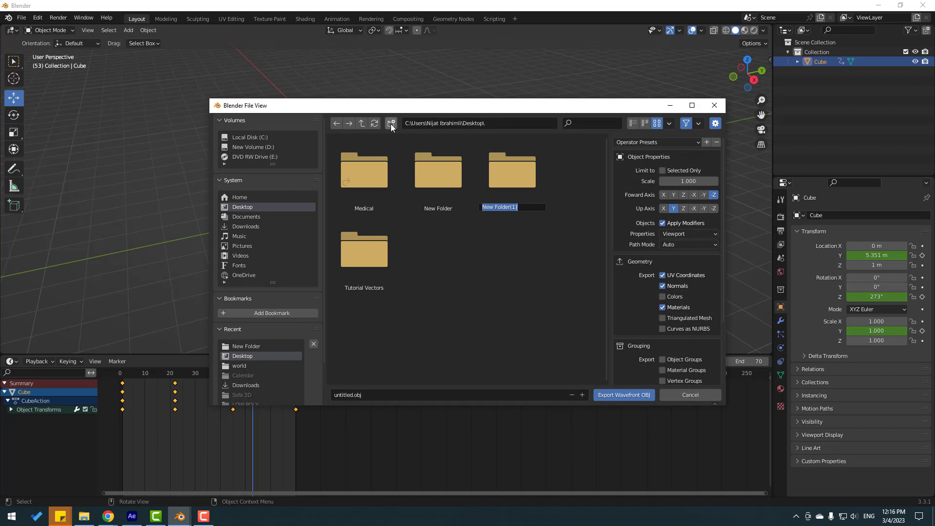
{"action": "type", "text": "Cube"}
{"action": "key", "text": "Return"}
{"action": "double_click", "coordinate": [370, 173]}
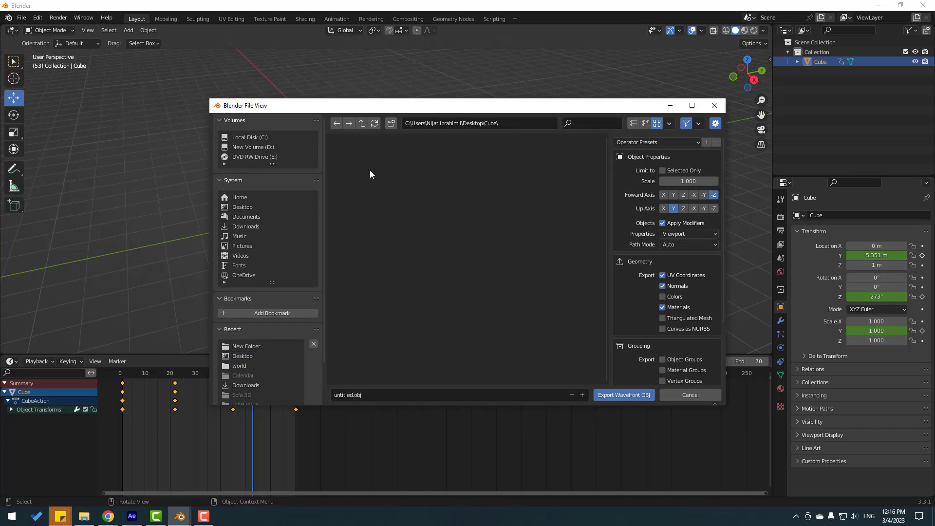
- Name the exported file cube.obj and bring the export's animation options into view
{"action": "left_click", "coordinate": [353, 395]}
{"action": "key", "text": "BackSpace"}
{"action": "key", "text": "BackSpace"}
{"action": "key", "text": "BackSpace"}
{"action": "key", "text": "BackSpace"}
{"action": "key", "text": "BackSpace"}
{"action": "key", "text": "BackSpace"}
{"action": "type", "text": "cub"}
{"action": "scroll", "coordinate": [635, 301], "scroll_direction": "down", "scroll_amount": 4}
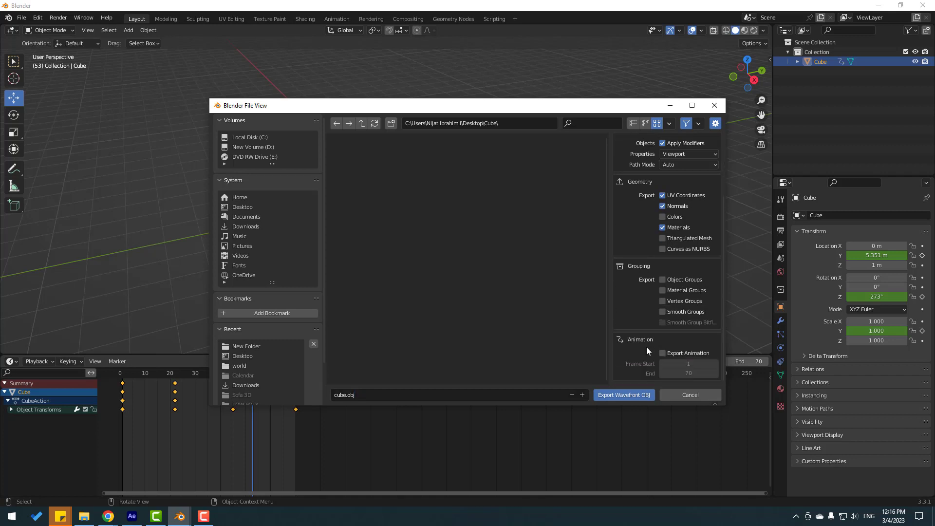
- Enable animation export for frames 1 to 70 and export the Wavefront OBJ sequence
{"action": "left_click", "coordinate": [662, 354]}
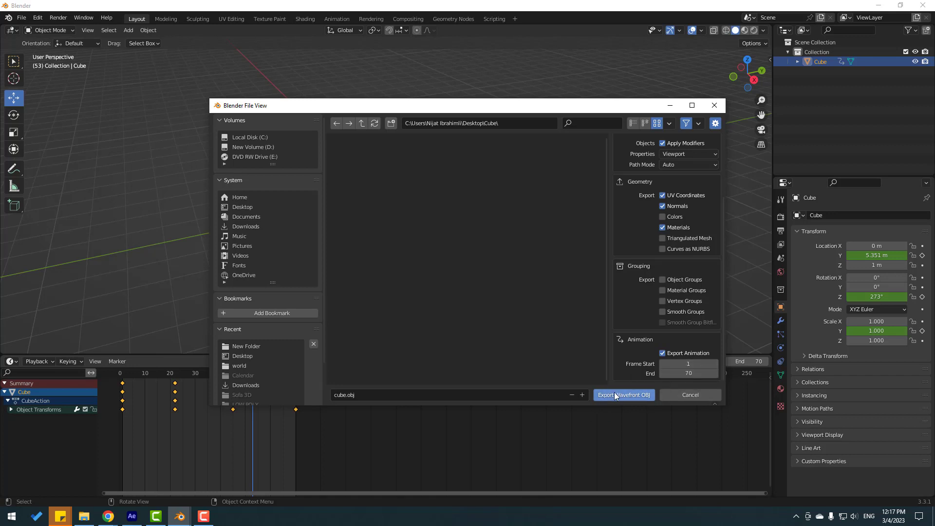
{"action": "left_click", "coordinate": [633, 396]}
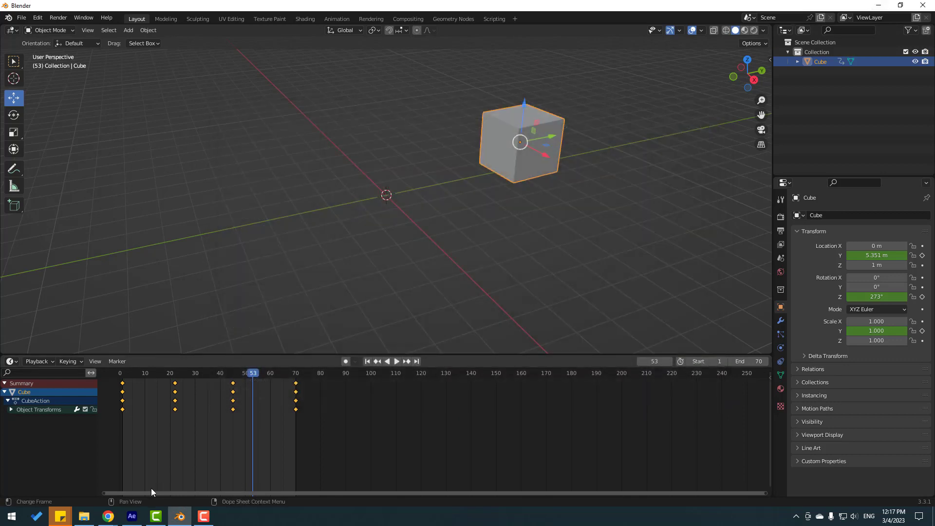
- Switch to After Effects and create a new composition named Cube
{"action": "left_click", "coordinate": [134, 517]}
{"action": "right_click", "coordinate": [62, 147]}
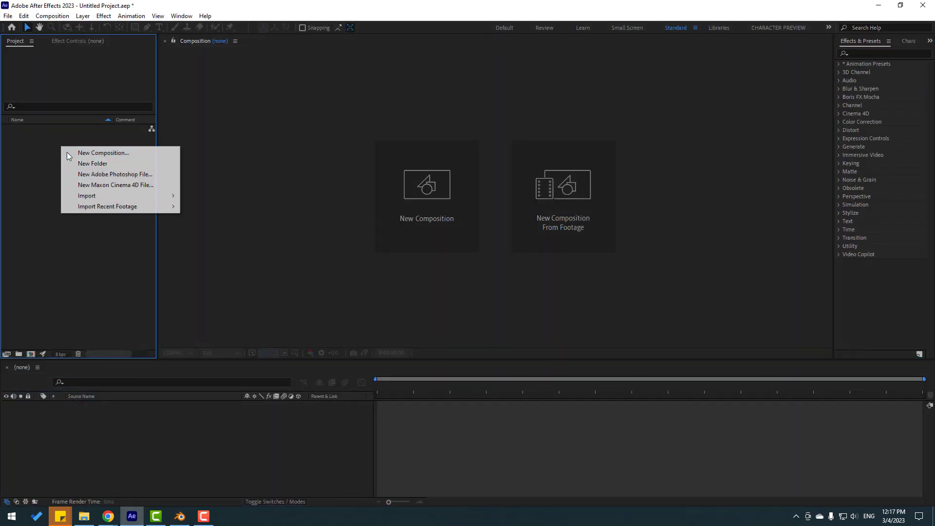
{"action": "left_click", "coordinate": [73, 154]}
{"action": "type", "text": "Cub"}
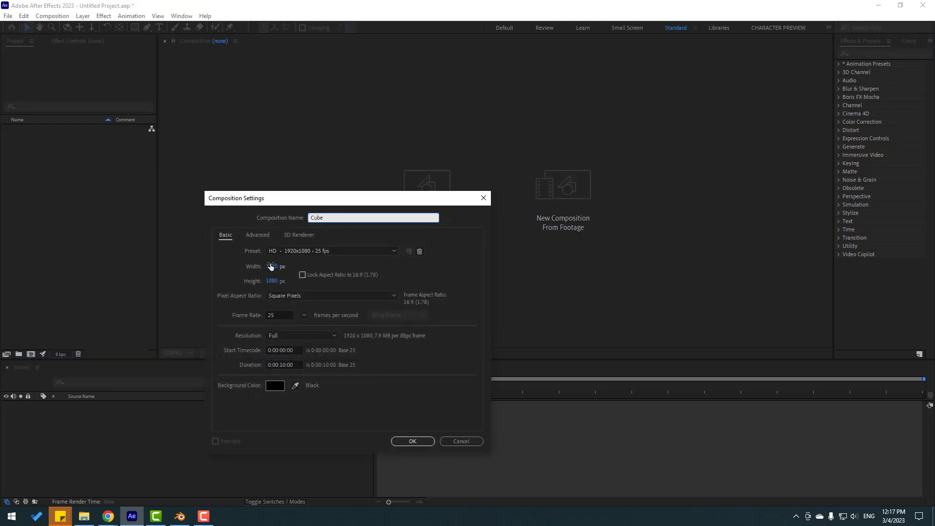
{"action": "type", "text": "e"}
{"action": "left_click", "coordinate": [406, 442]}
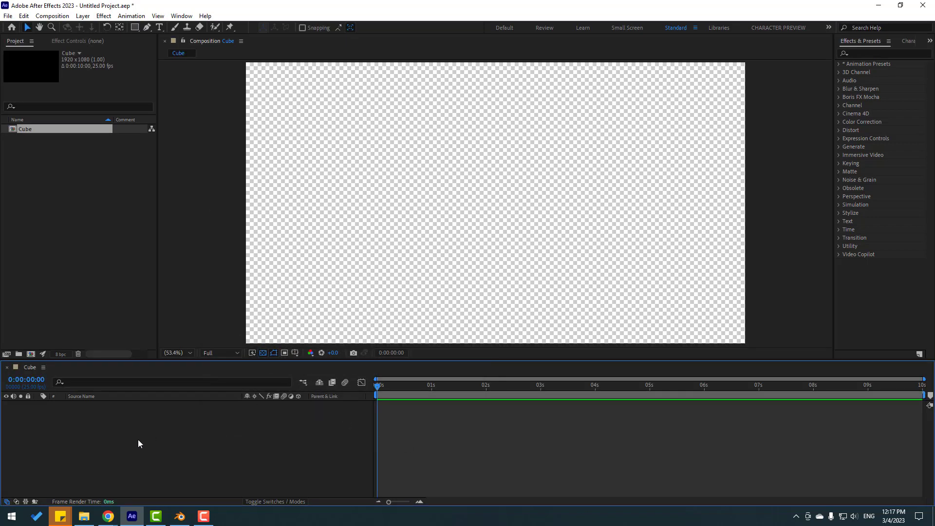
- Add a black solid layer named E3D to the Cube composition
{"action": "right_click", "coordinate": [129, 441]}
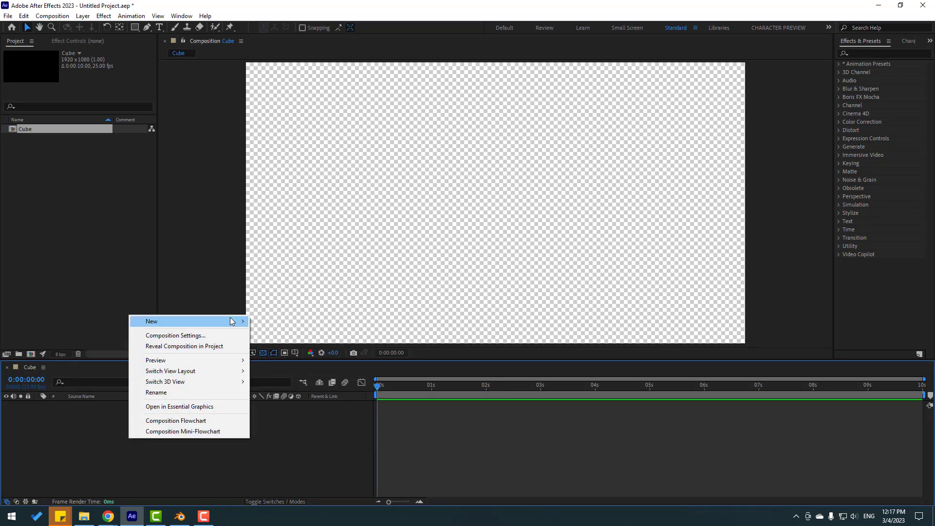
{"action": "mouse_move", "coordinate": [161, 321]}
{"action": "left_click", "coordinate": [266, 346]}
{"action": "type", "text": "E3D"}
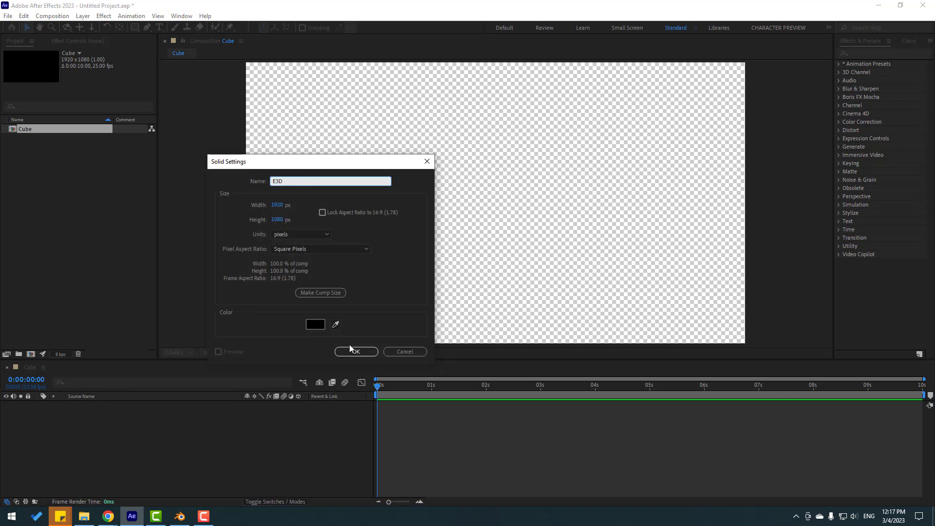
{"action": "left_click", "coordinate": [350, 346]}
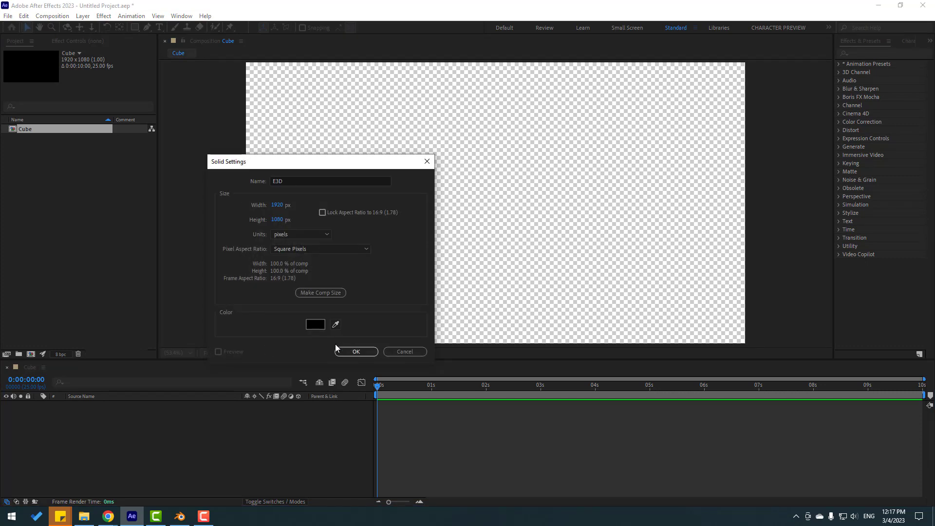
{"action": "left_click", "coordinate": [341, 350]}
- Apply the Video Copilot Element effect to the E3D solid and open its Scene Setup
{"action": "left_click", "coordinate": [103, 18]}
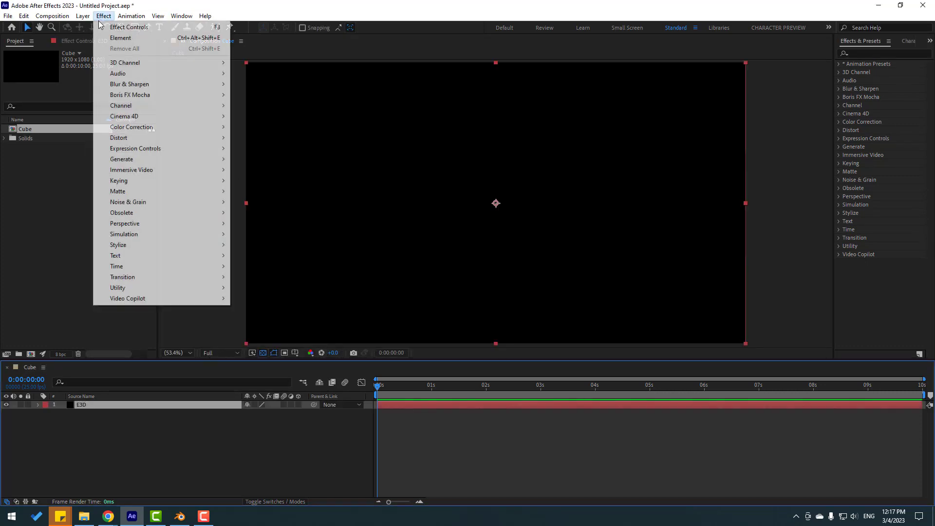
{"action": "mouse_move", "coordinate": [150, 298]}
{"action": "left_click", "coordinate": [267, 299]}
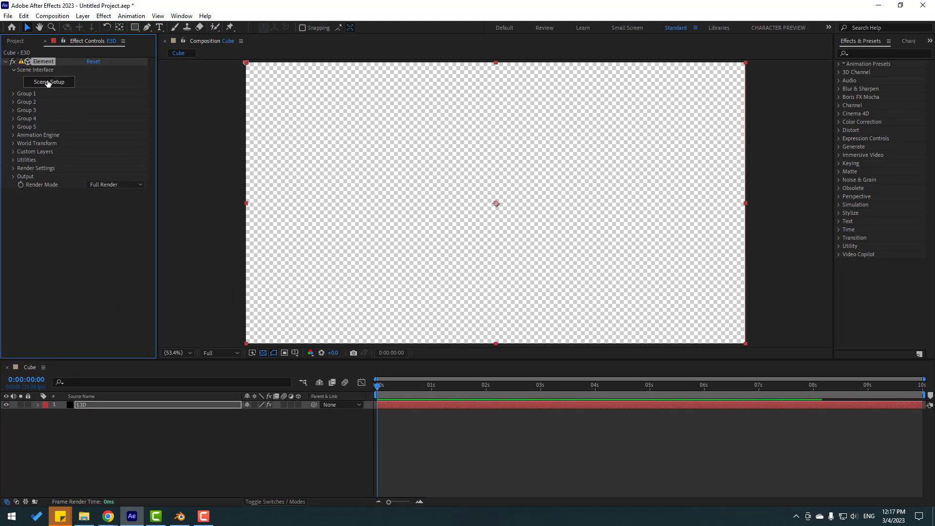
{"action": "left_click", "coordinate": [48, 83]}
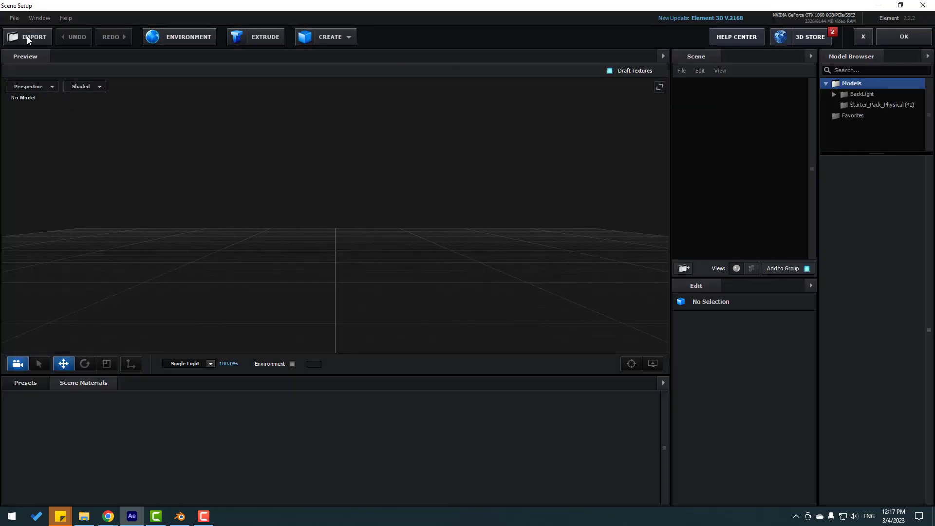
- Import the 3D sequence starting with cube1 from the Desktop's Cube folder and enable Normalize Size for it
{"action": "left_click", "coordinate": [14, 18]}
{"action": "mouse_move", "coordinate": [107, 35]}
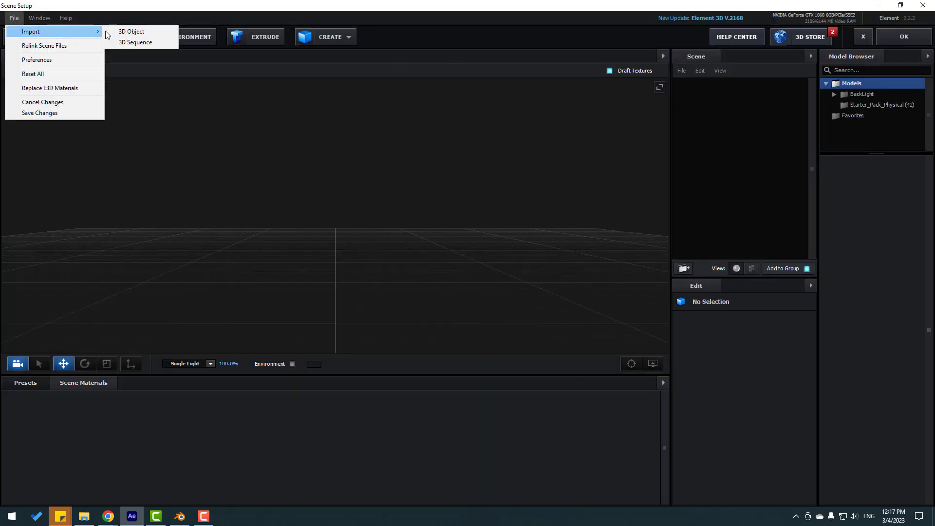
{"action": "left_click", "coordinate": [146, 45]}
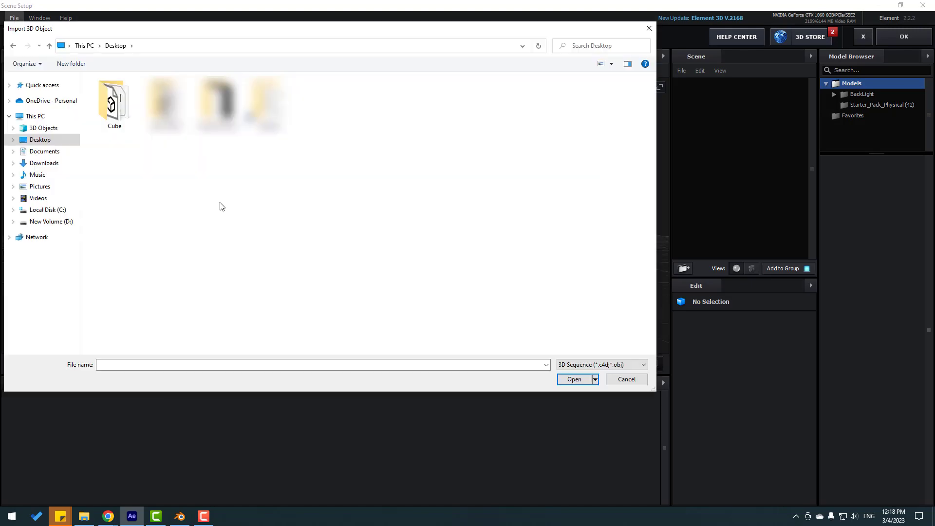
{"action": "double_click", "coordinate": [116, 111]}
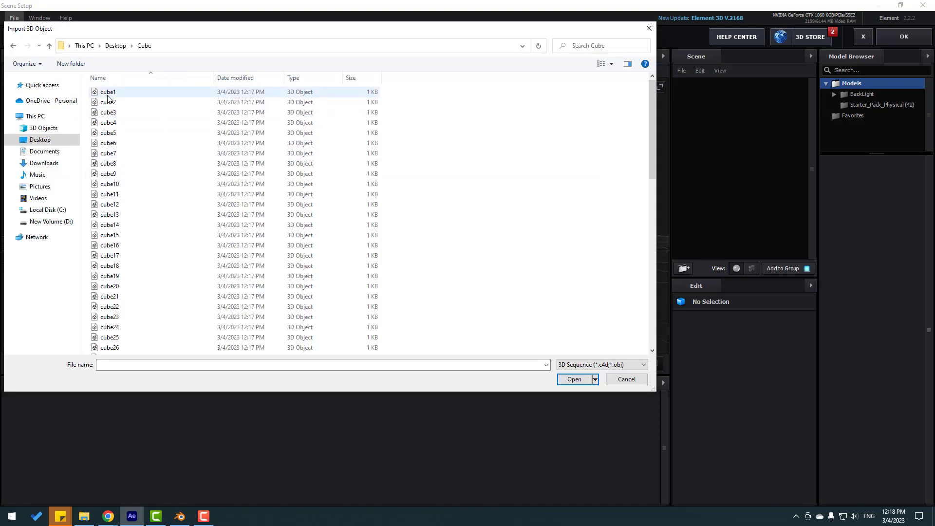
{"action": "left_click", "coordinate": [105, 93]}
{"action": "left_click", "coordinate": [566, 380]}
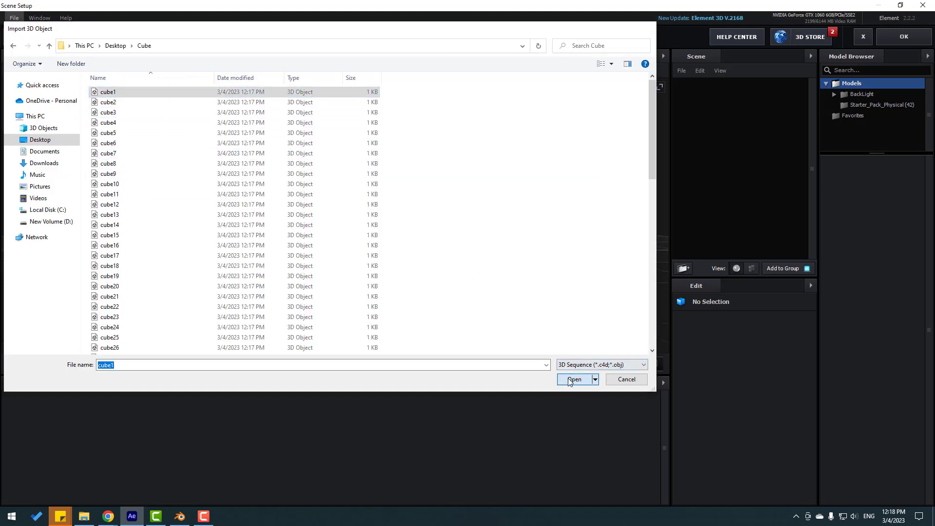
{"action": "left_click", "coordinate": [537, 351]}
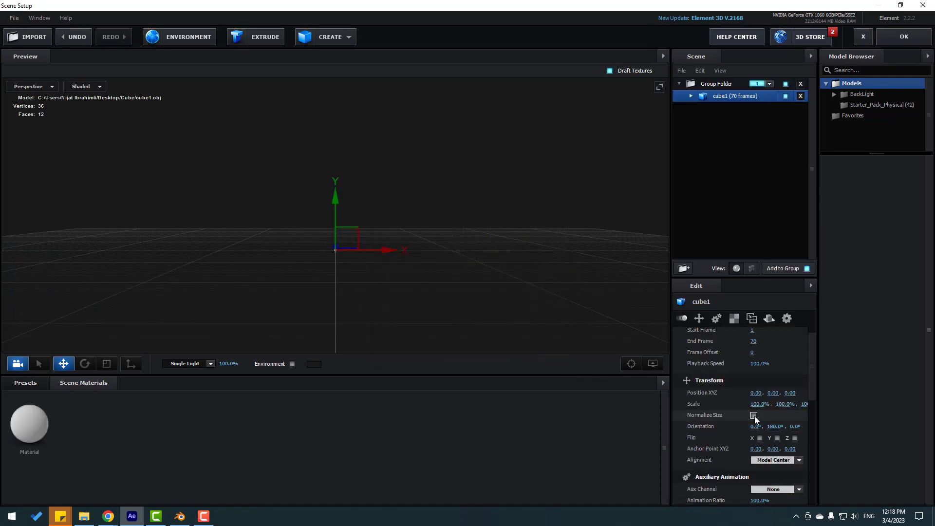
{"action": "left_click", "coordinate": [754, 415]}
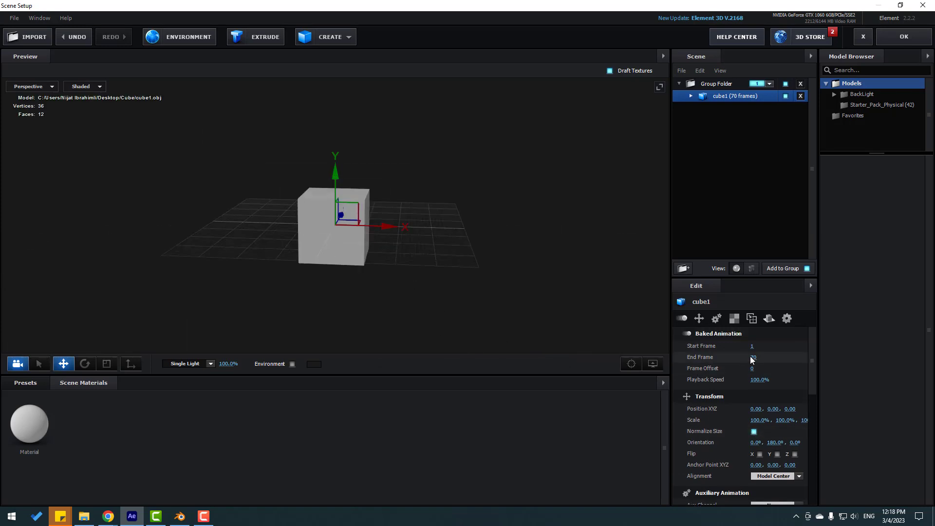
{"action": "mouse_move", "coordinate": [752, 347]}
{"action": "left_mouse_down"}
{"action": "mouse_move", "coordinate": [840, 344]}
{"action": "mouse_move", "coordinate": [738, 347]}
{"action": "left_mouse_up"}
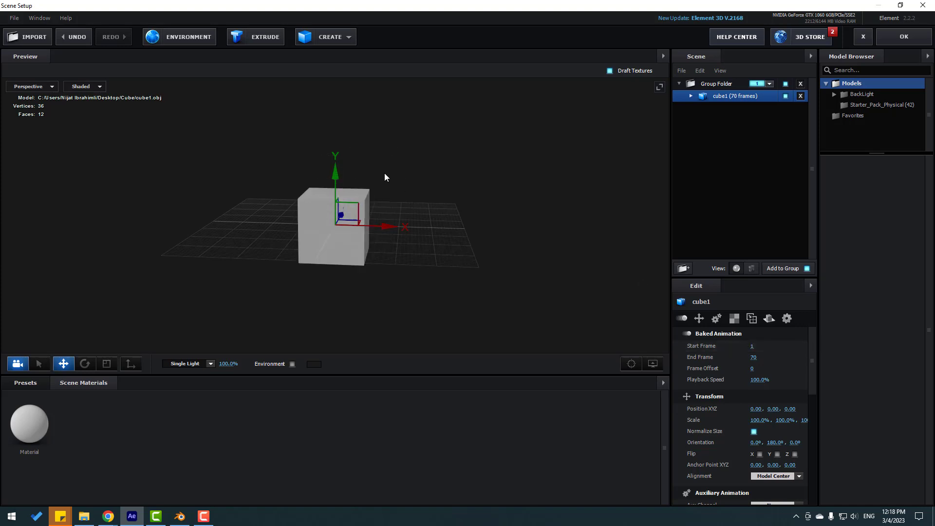
- Create a plane model and stretch it into a large floor, scaling it to about 1683% in X and enlarging it strongly in Z
{"action": "left_click", "coordinate": [326, 38]}
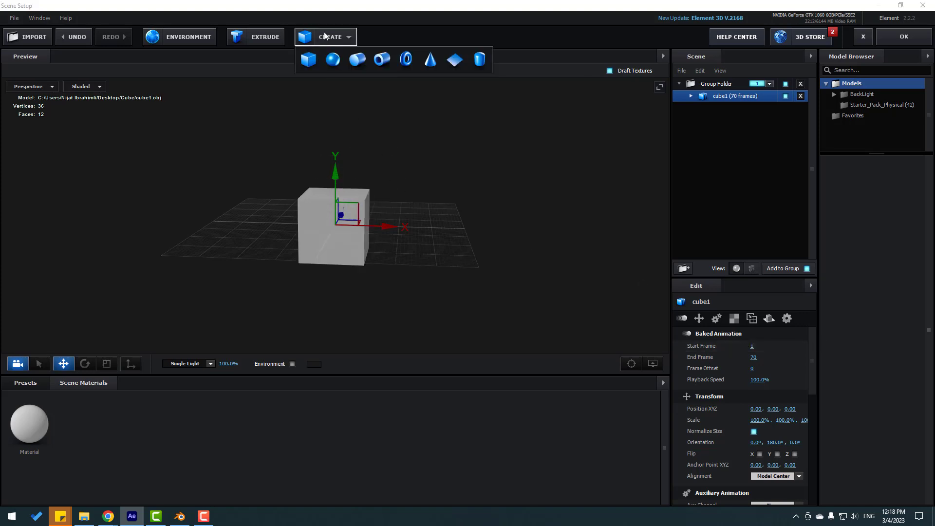
{"action": "left_click", "coordinate": [454, 59]}
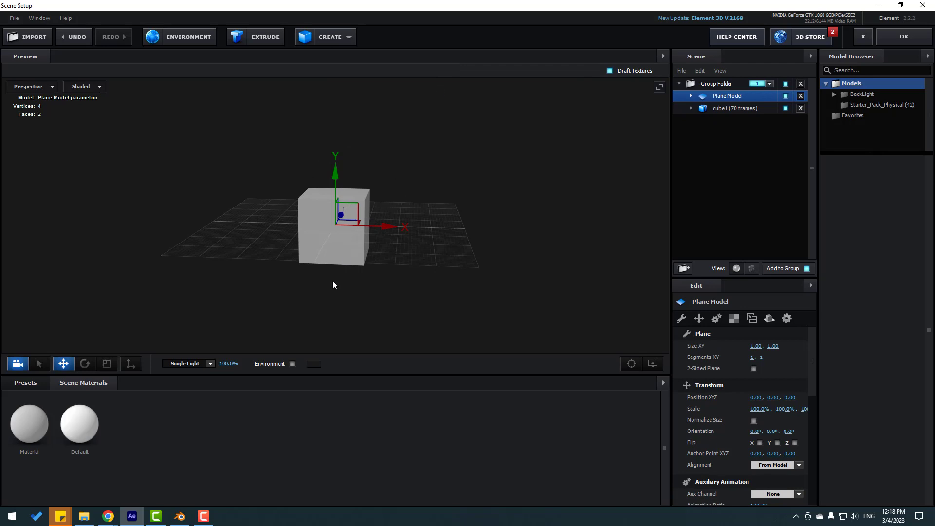
{"action": "left_click", "coordinate": [107, 364]}
{"action": "left_click_drag", "start_coordinate": [357, 210], "coordinate": [449, 196]}
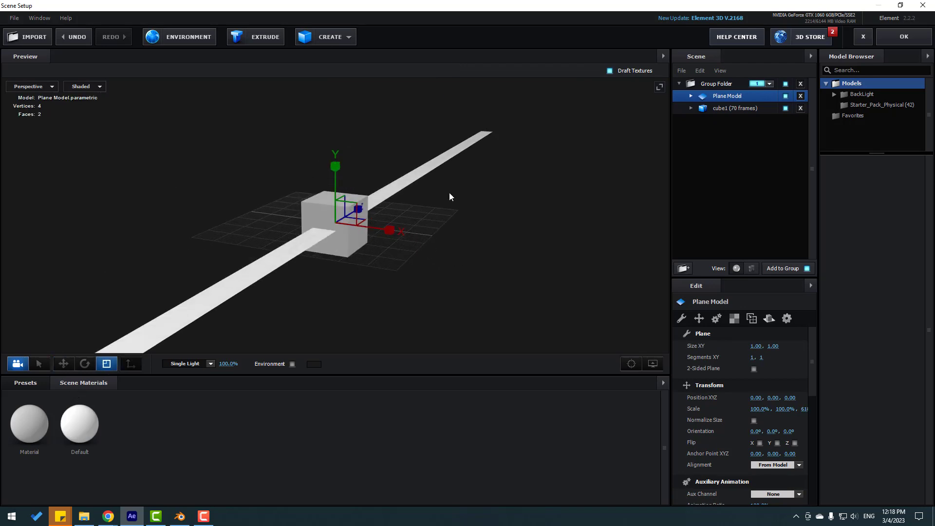
{"action": "left_click_drag", "start_coordinate": [399, 232], "coordinate": [528, 282]}
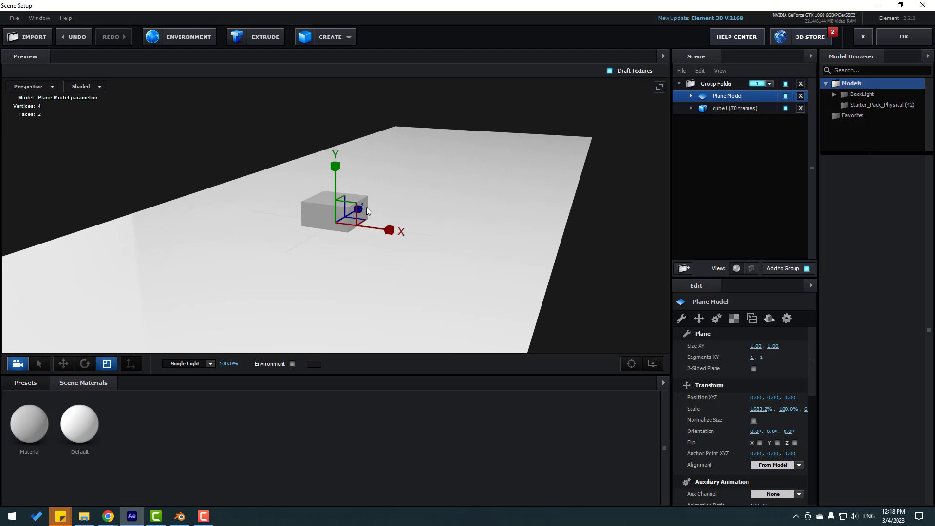
{"action": "left_click_drag", "start_coordinate": [368, 211], "coordinate": [458, 162]}
- Lower the plane to a Y position of -1.00 beneath the cube and apply the scene to the composition
{"action": "left_click", "coordinate": [64, 364]}
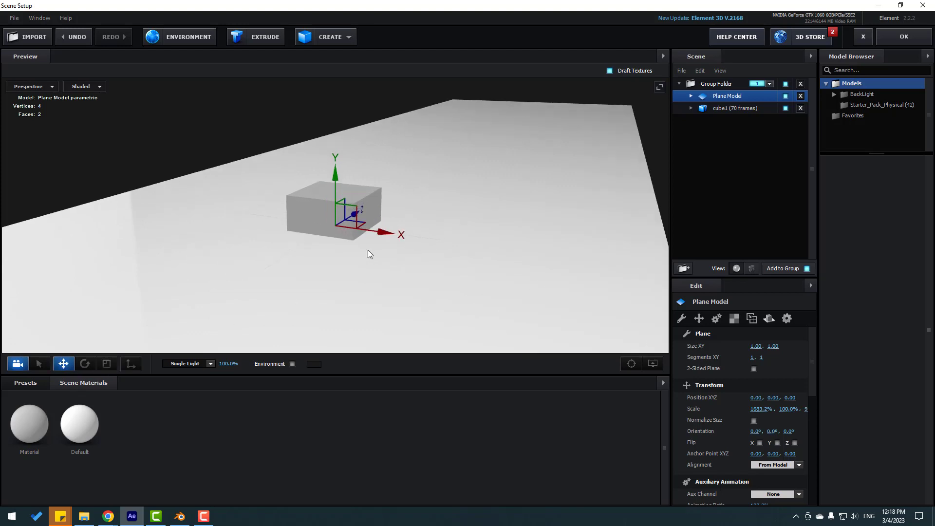
{"action": "mouse_move", "coordinate": [335, 204]}
{"action": "left_mouse_down"}
{"action": "mouse_move", "coordinate": [335, 232]}
{"action": "mouse_move", "coordinate": [334, 222]}
{"action": "left_mouse_up"}
{"action": "scroll", "coordinate": [481, 246], "scroll_direction": "down", "scroll_amount": 2}
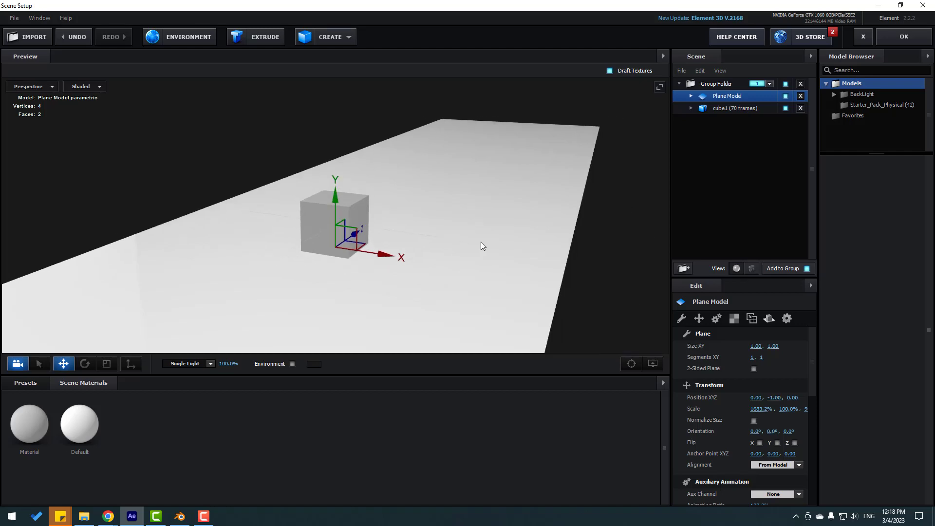
{"action": "left_click_drag", "start_coordinate": [481, 246], "coordinate": [410, 250]}
{"action": "left_click", "coordinate": [897, 36]}
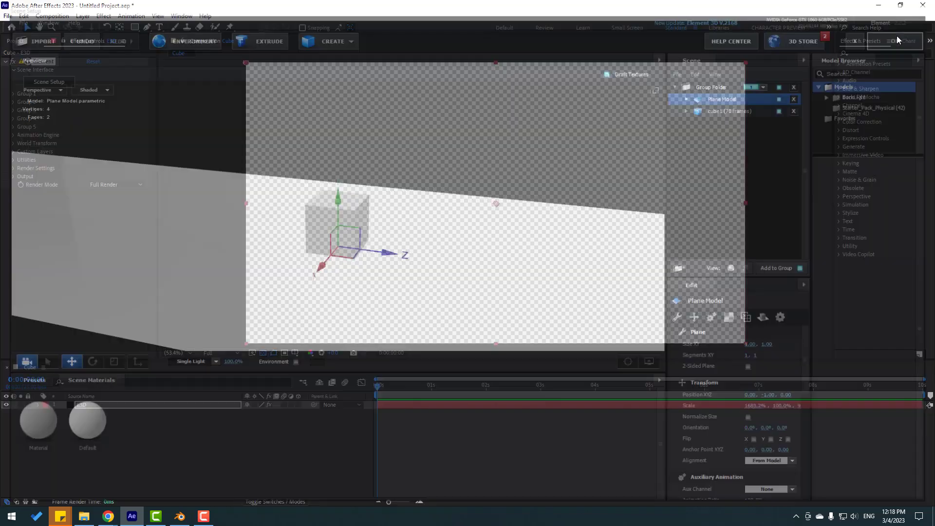
{"action": "left_click_drag", "start_coordinate": [380, 392], "coordinate": [243, 438]}
- Add a new camera layer with the default settings to the Cube composition
{"action": "right_click", "coordinate": [100, 441]}
{"action": "mouse_move", "coordinate": [152, 326]}
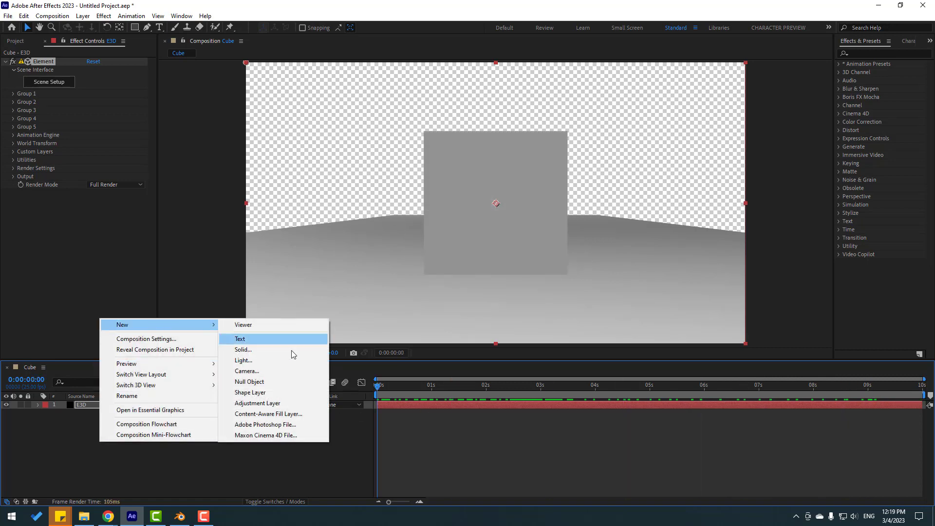
{"action": "left_click", "coordinate": [264, 372]}
{"action": "left_click", "coordinate": [562, 361]}
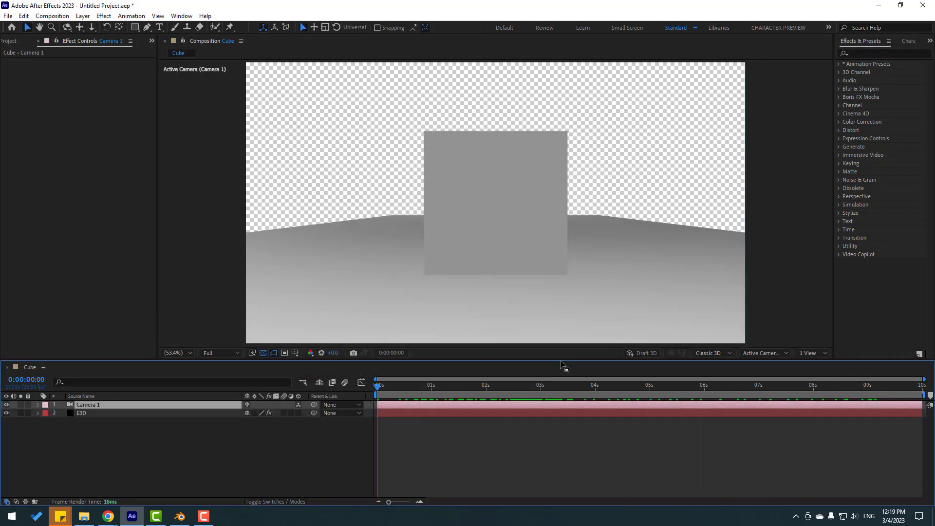
- Orbit, pan and dolly the camera back to frame the cube and floor from a raised angle, and preview the animation
{"action": "left_click", "coordinate": [68, 30]}
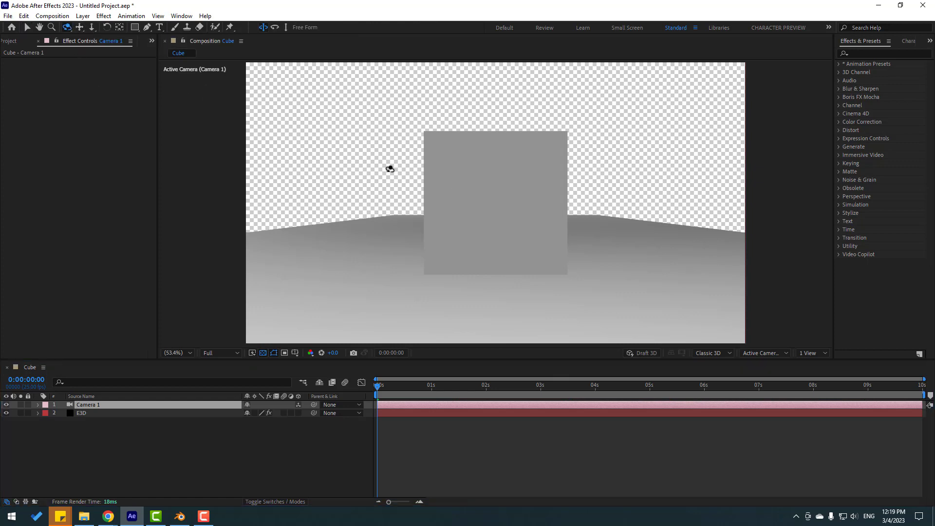
{"action": "left_click_drag", "start_coordinate": [407, 183], "coordinate": [427, 192]}
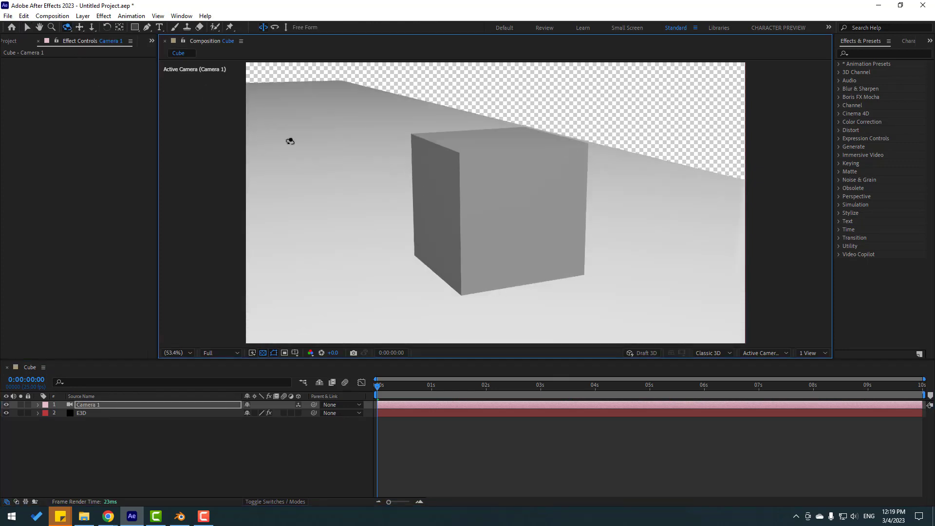
{"action": "left_click", "coordinate": [80, 27]}
{"action": "left_click_drag", "start_coordinate": [439, 151], "coordinate": [422, 312]}
{"action": "left_click_drag", "start_coordinate": [520, 129], "coordinate": [473, 242]}
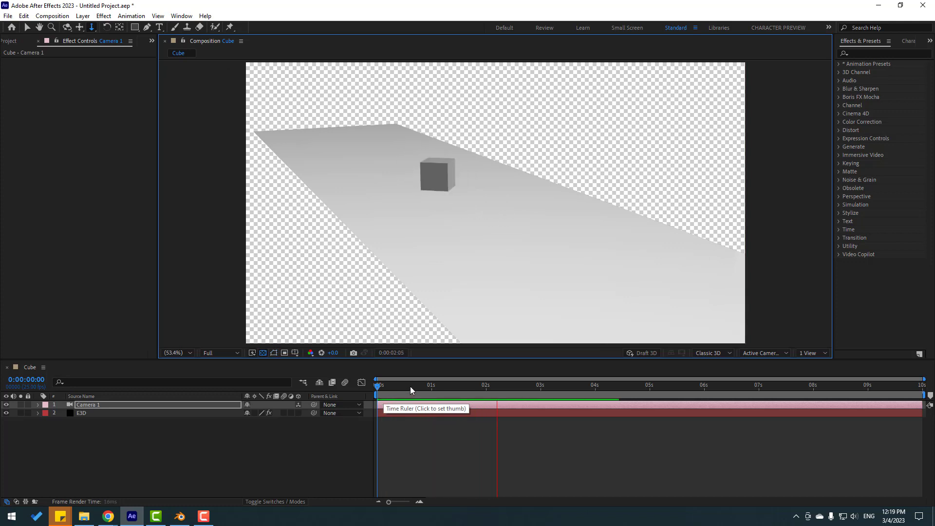
{"action": "left_click", "coordinate": [2, 432]}
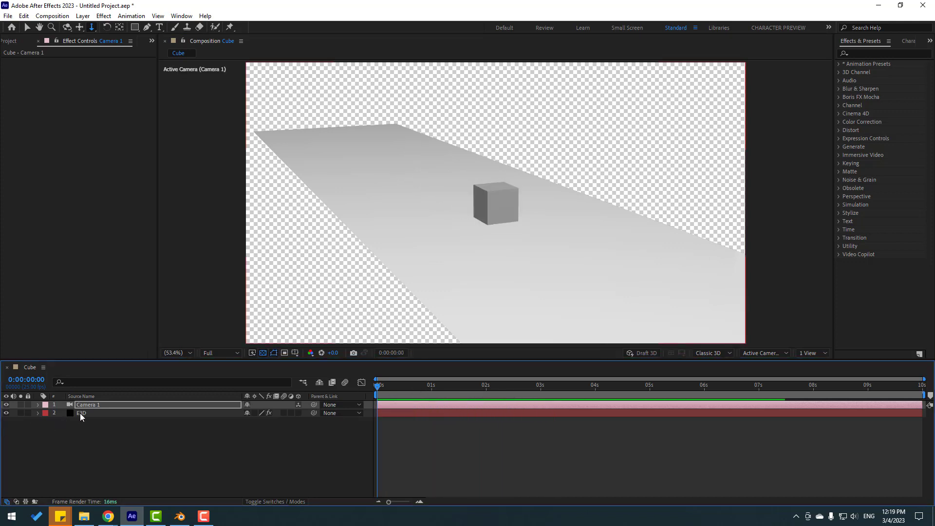
- Enable ambient occlusion in the E3D layer's Element render settings with an SSAO intensity of 10, and preview the animation
{"action": "left_click", "coordinate": [81, 413]}
{"action": "left_click", "coordinate": [13, 169]}
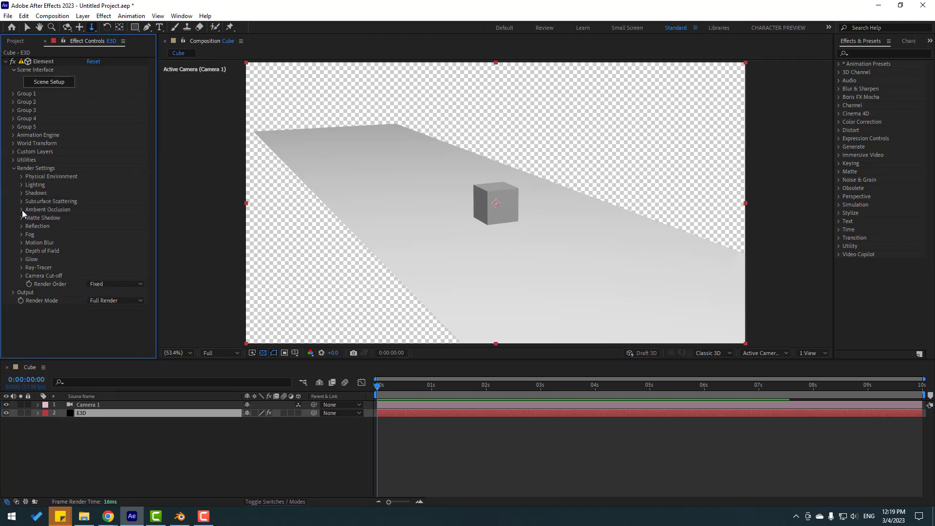
{"action": "left_click", "coordinate": [22, 210]}
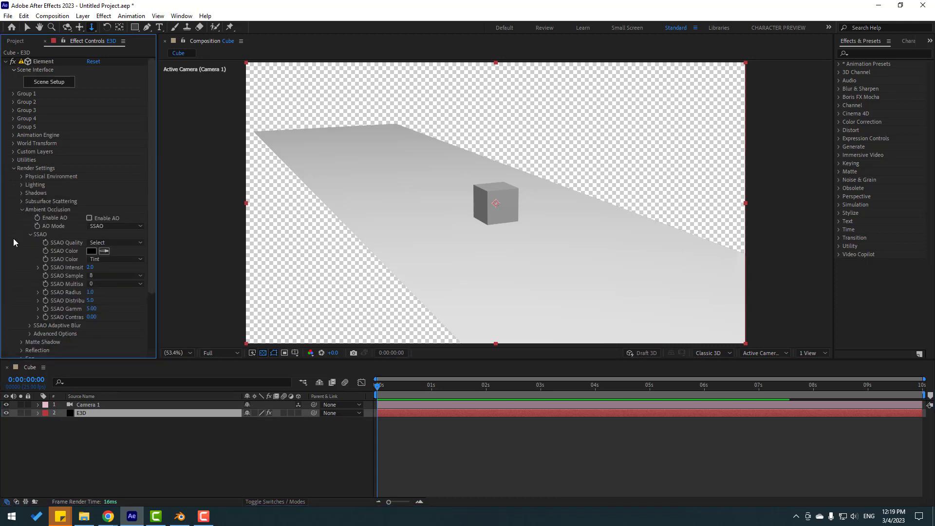
{"action": "left_click", "coordinate": [89, 219]}
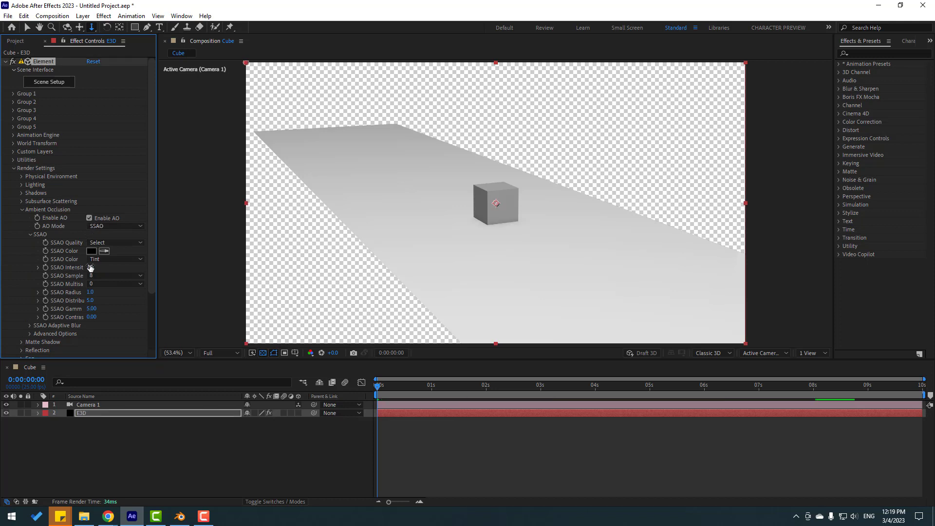
{"action": "left_click", "coordinate": [424, 462]}
{"action": "key", "text": "space"}
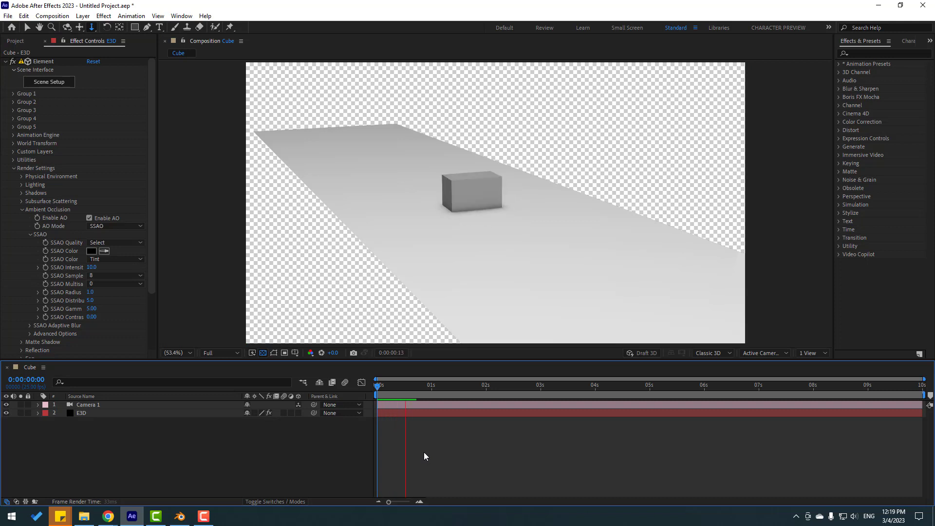